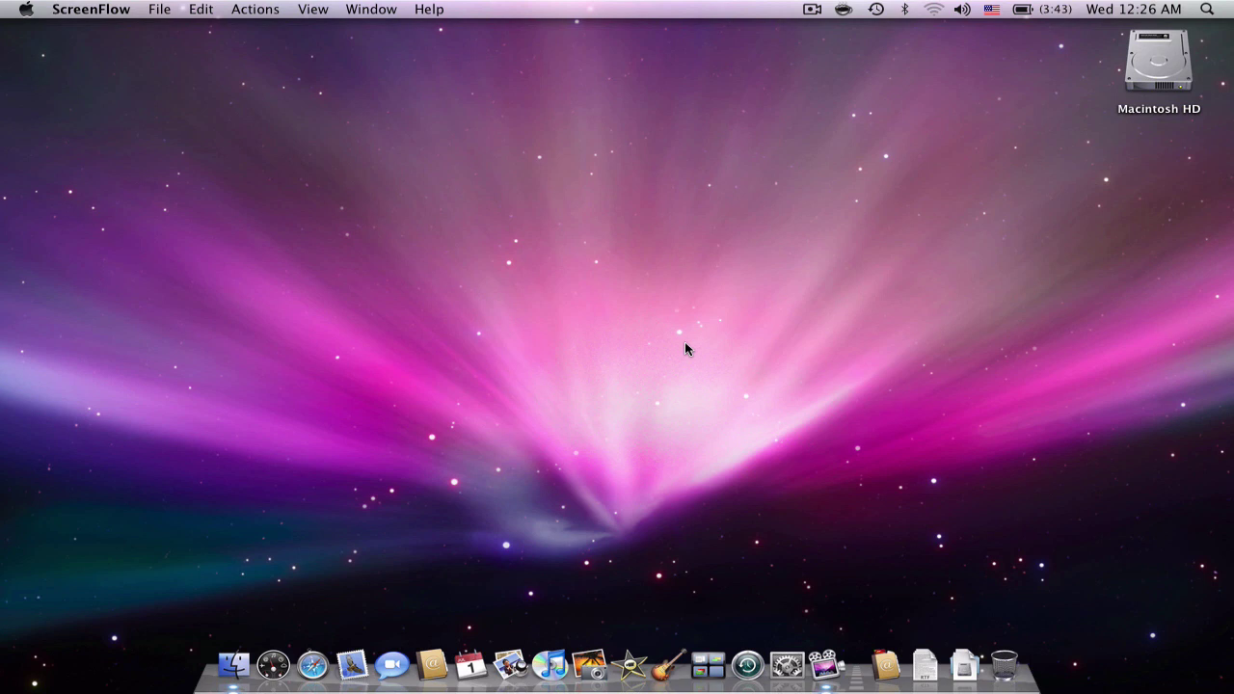
# Check the Mac's version and hardware in About This Mac, then glance at Dashboard.
pyautogui.click(29, 10)
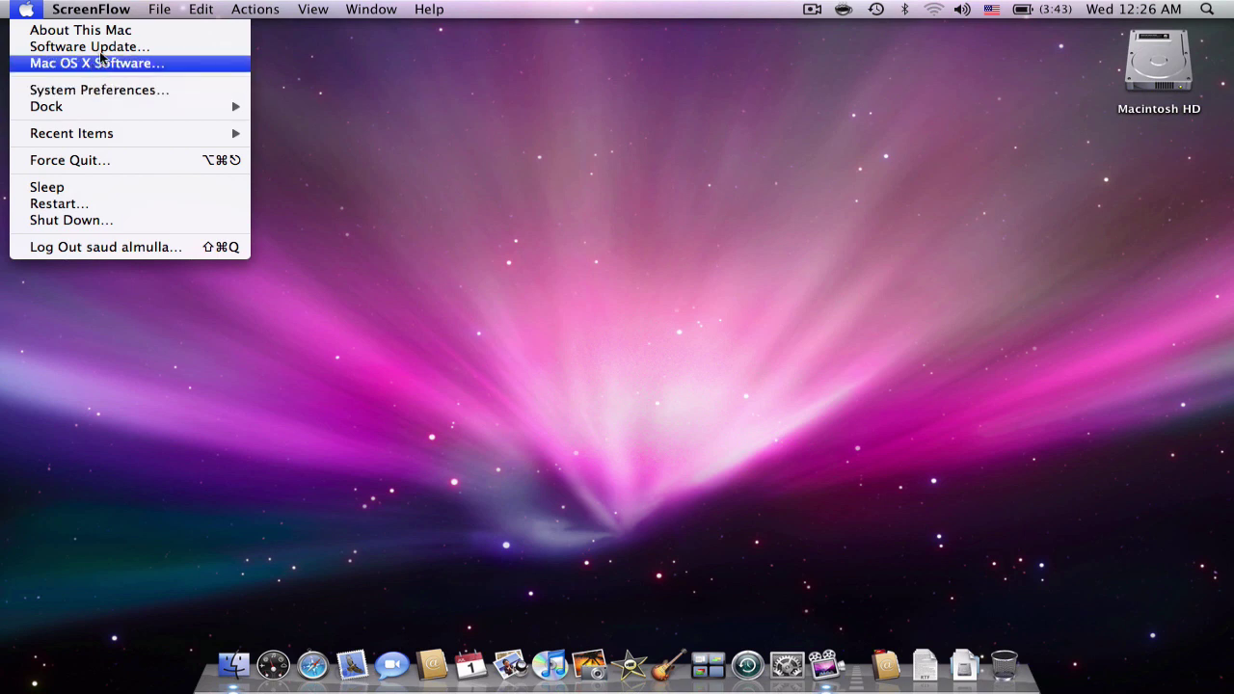
pyautogui.click(129, 30)
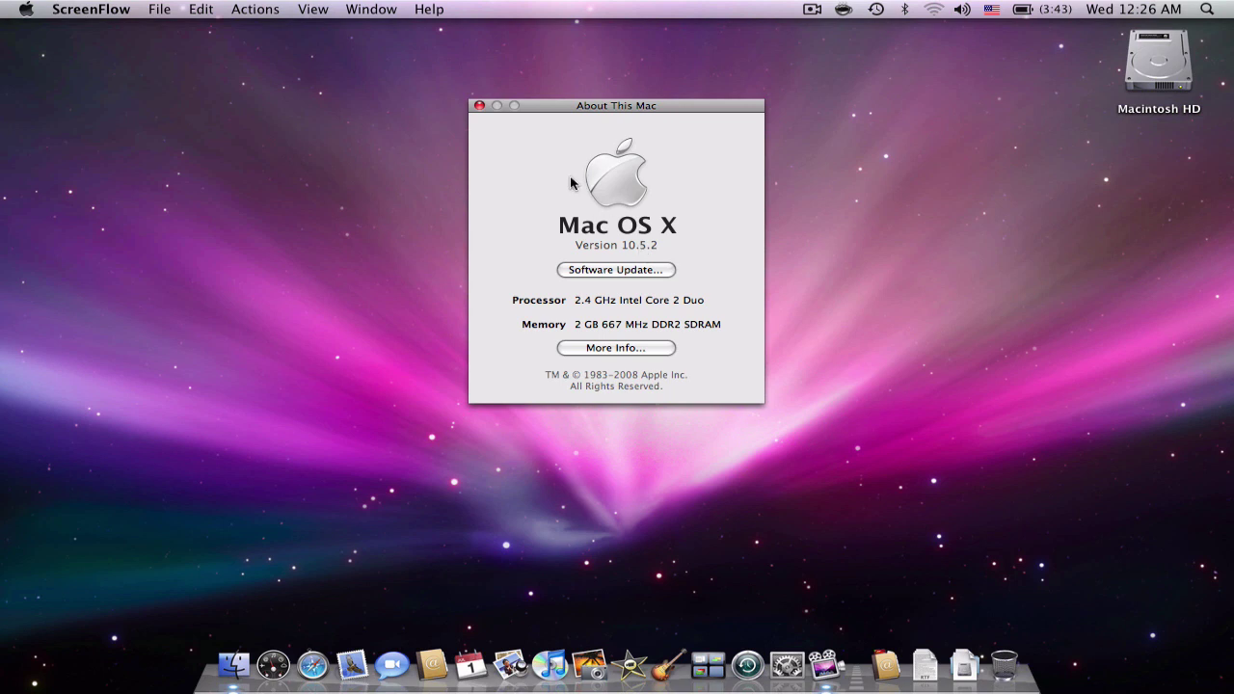
pyautogui.click(479, 106)
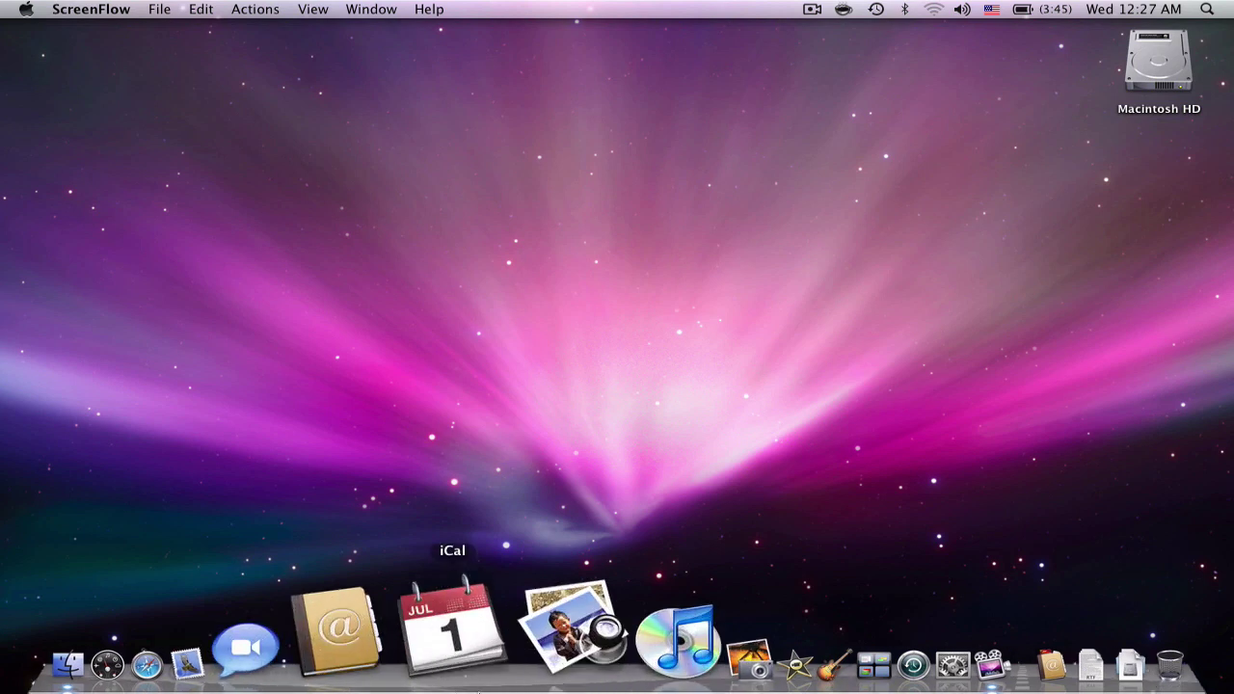
pyautogui.click(310, 677)
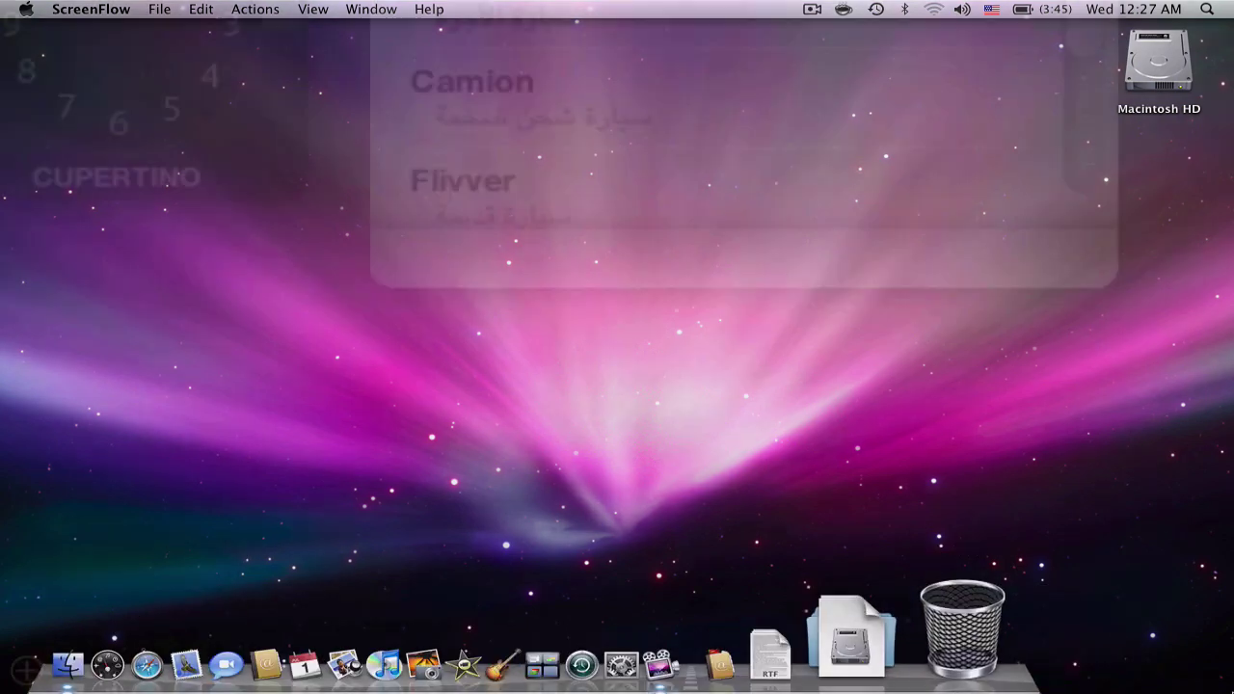
pyautogui.click(814, 568)
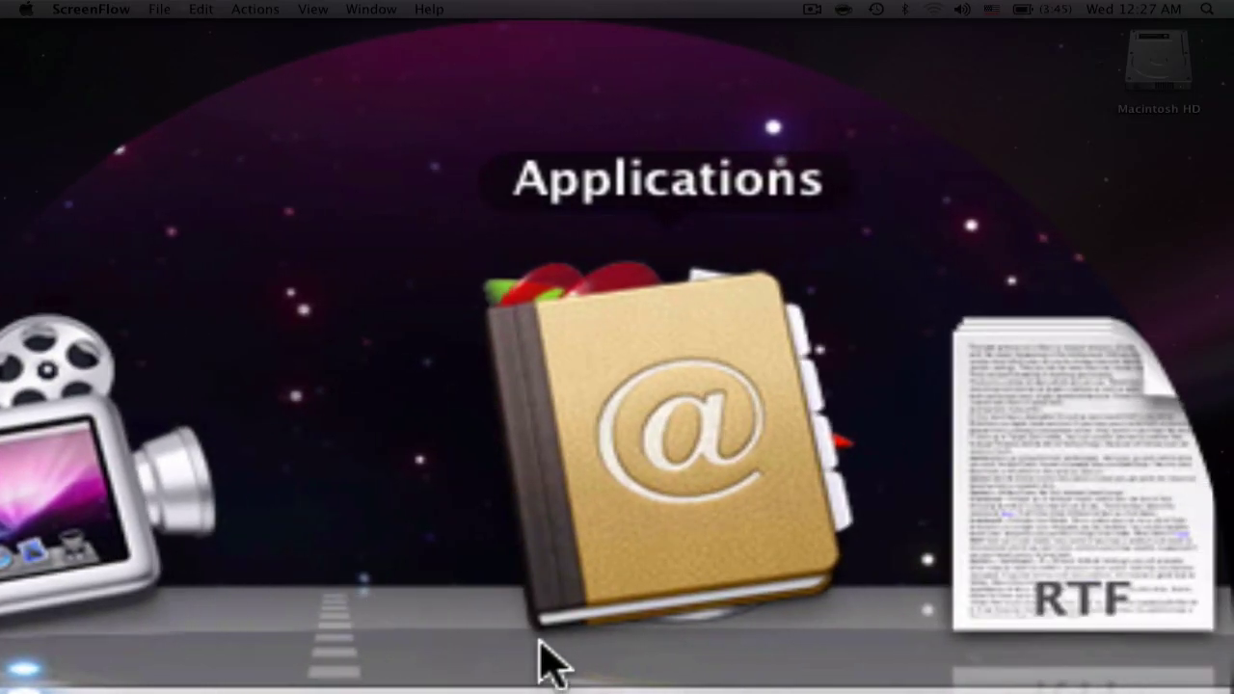
# Open the Applications stack from the Dock as a grid and review its apps.
pyautogui.click(873, 680)
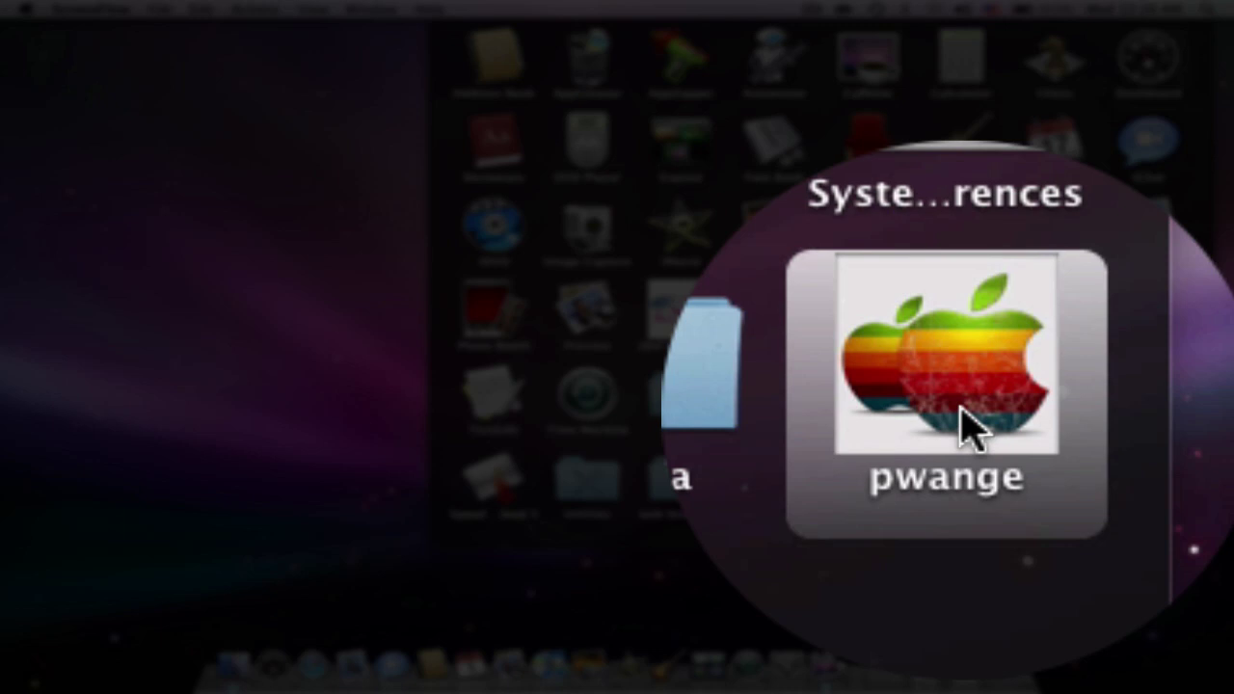
pyautogui.click(413, 510)
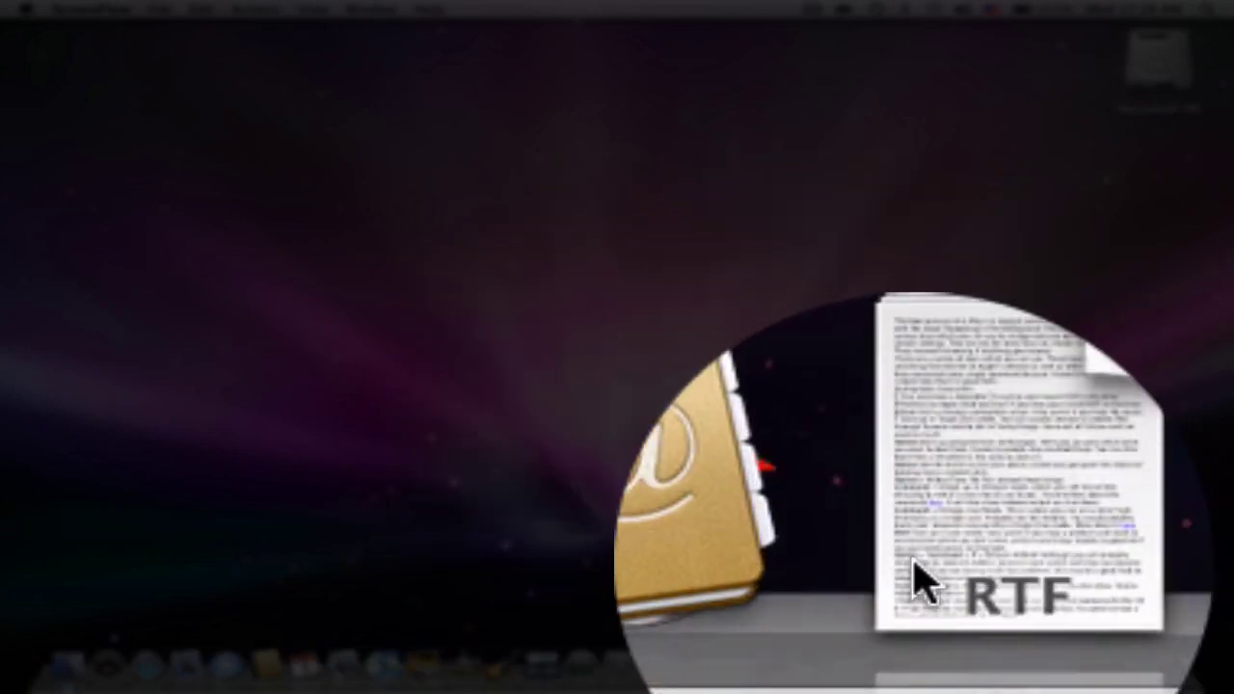
pyautogui.click(896, 601)
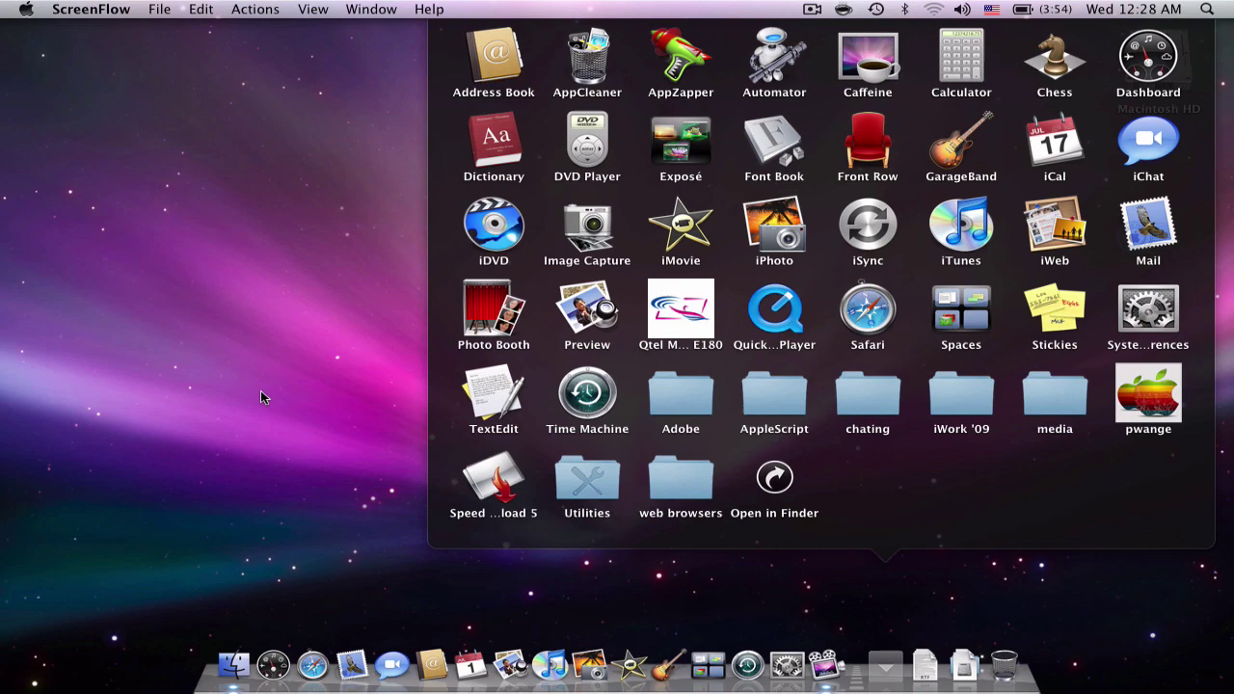
# Open the Applications folder in a window and create a new untitled folder there.
pyautogui.click(260, 390)
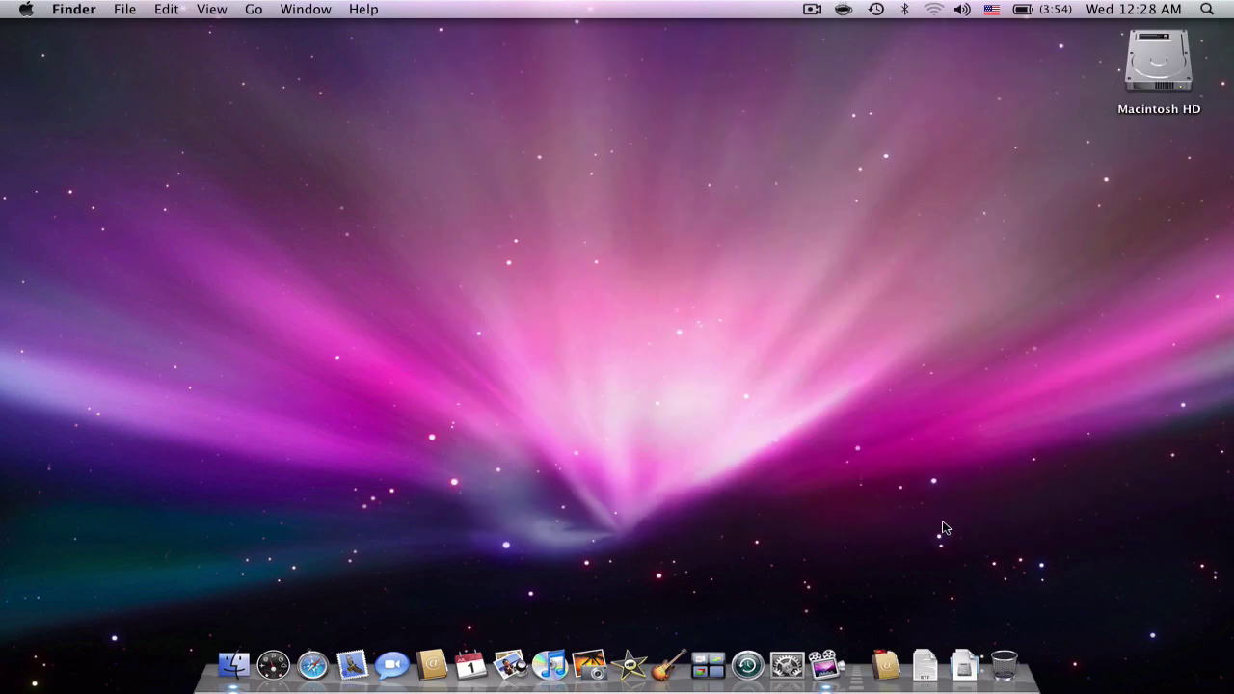
pyautogui.click(875, 632)
pyautogui.click(814, 475)
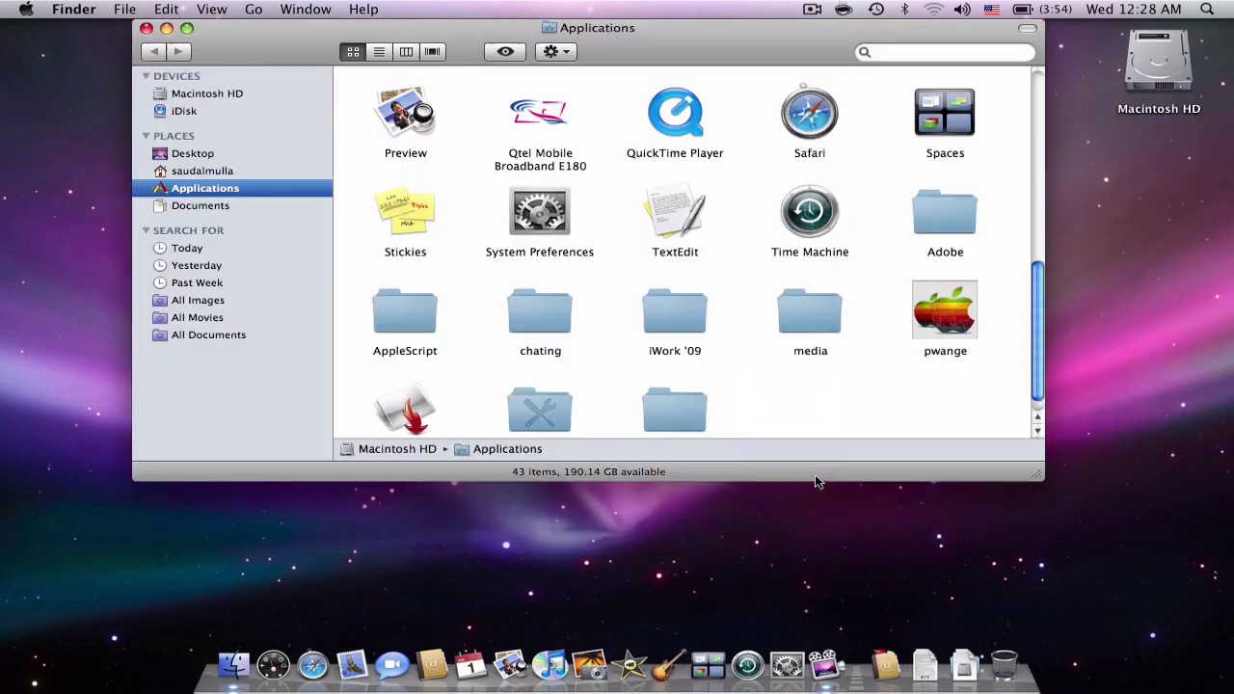
pyautogui.rightClick(825, 428)
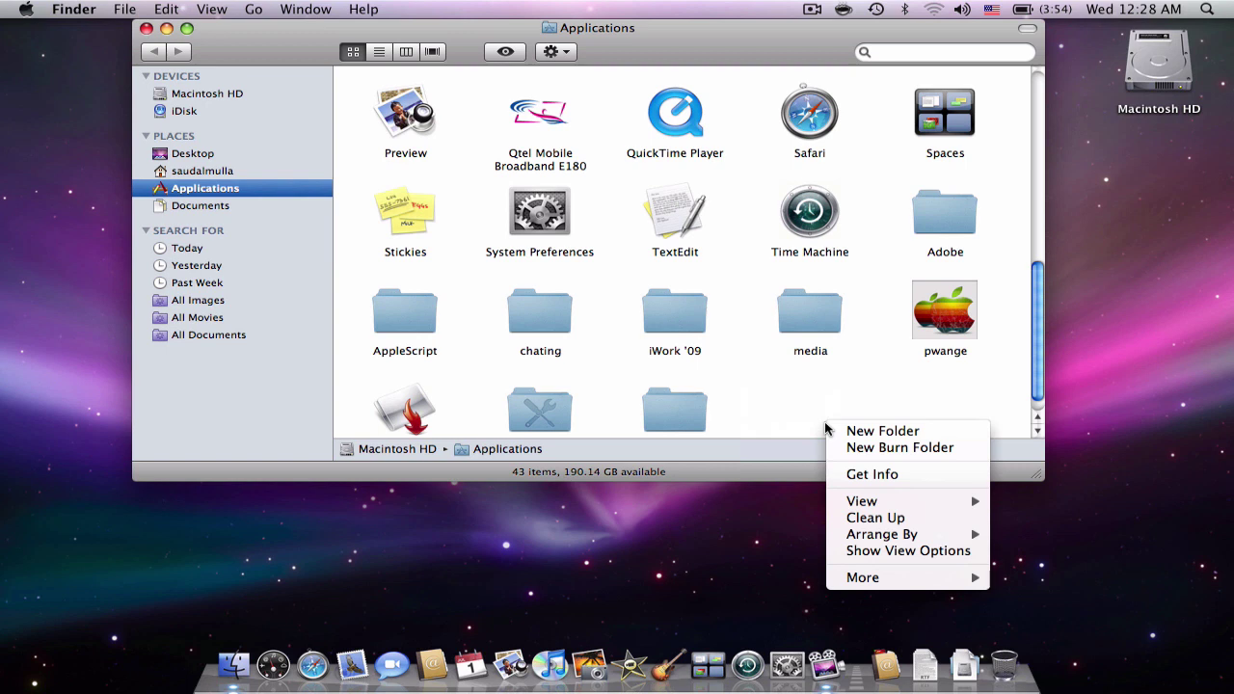
pyautogui.click(847, 432)
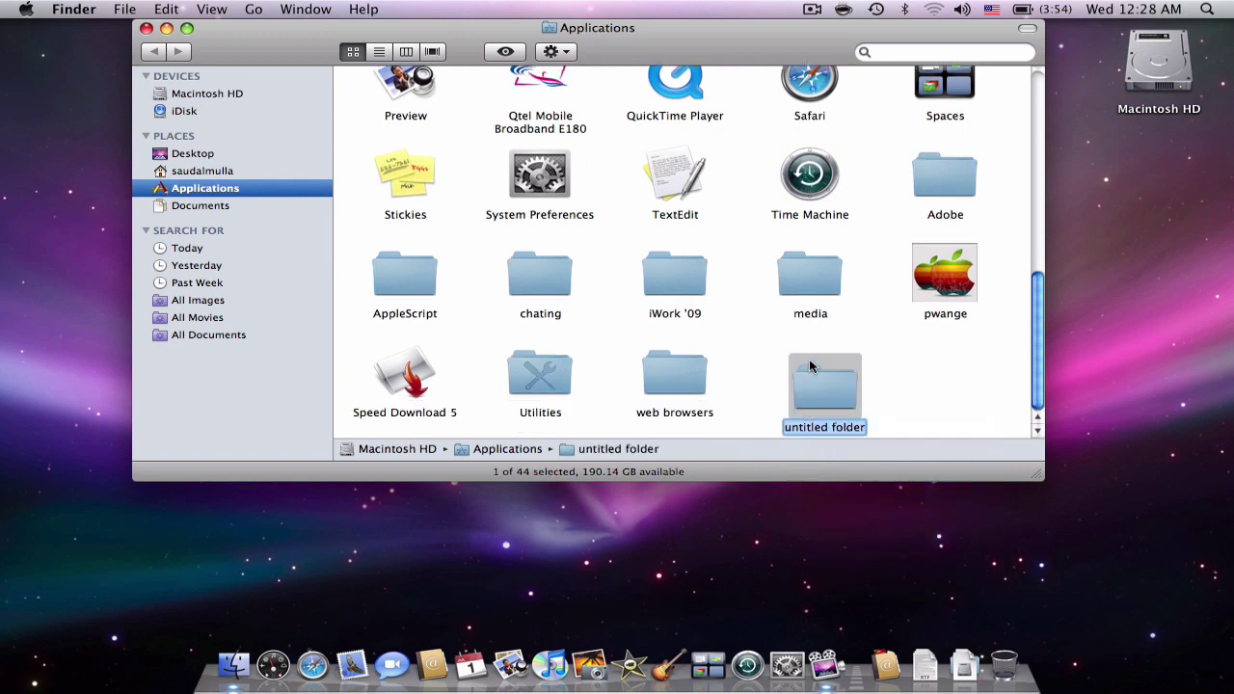
pyautogui.moveTo(809, 358); pyautogui.dragTo(801, 337)
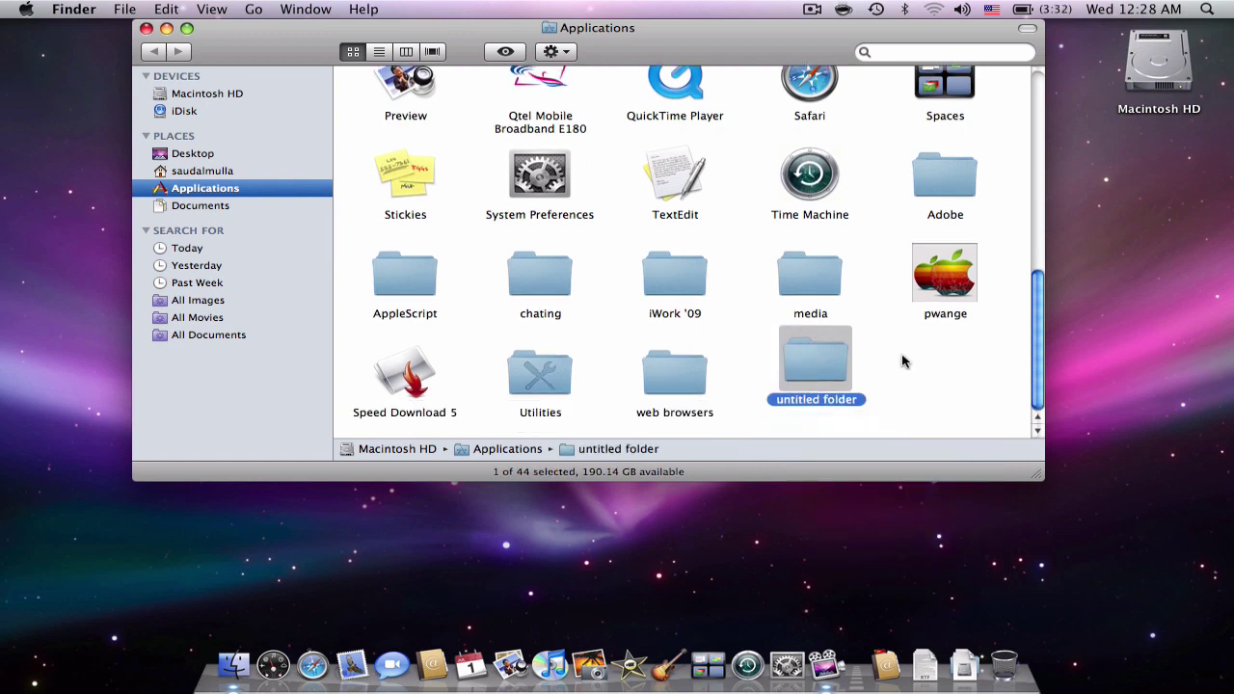
pyautogui.doubleClick(809, 399)
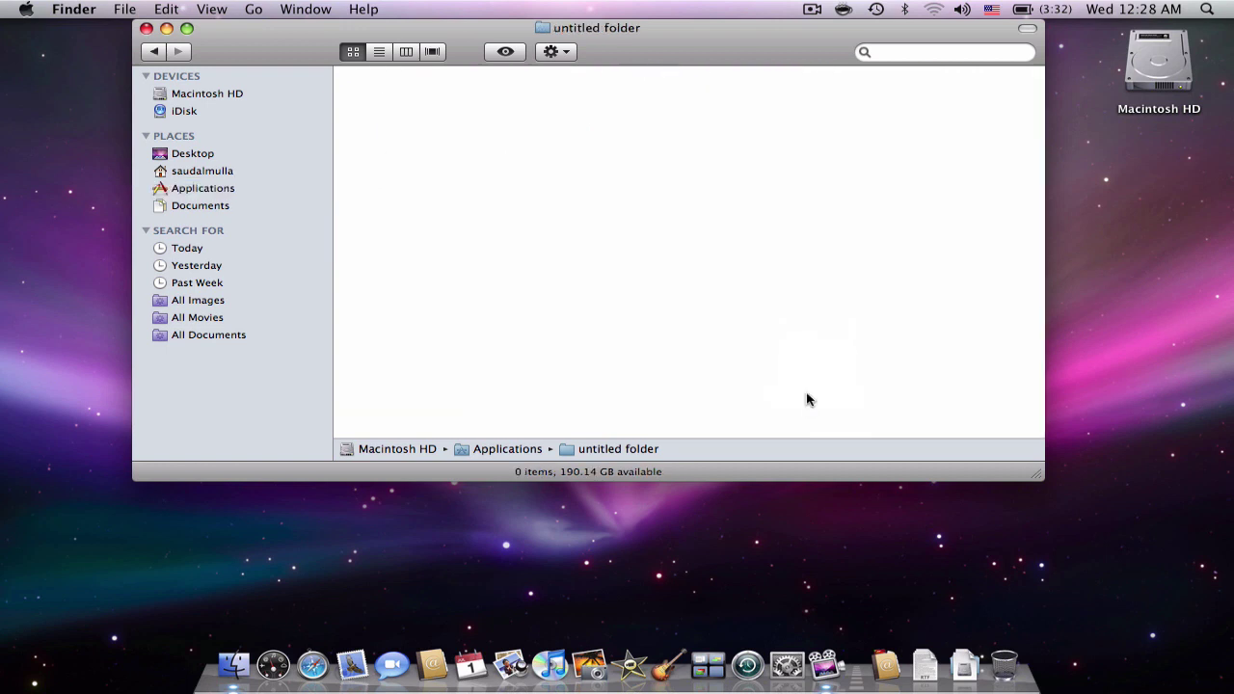
pyautogui.click(163, 52)
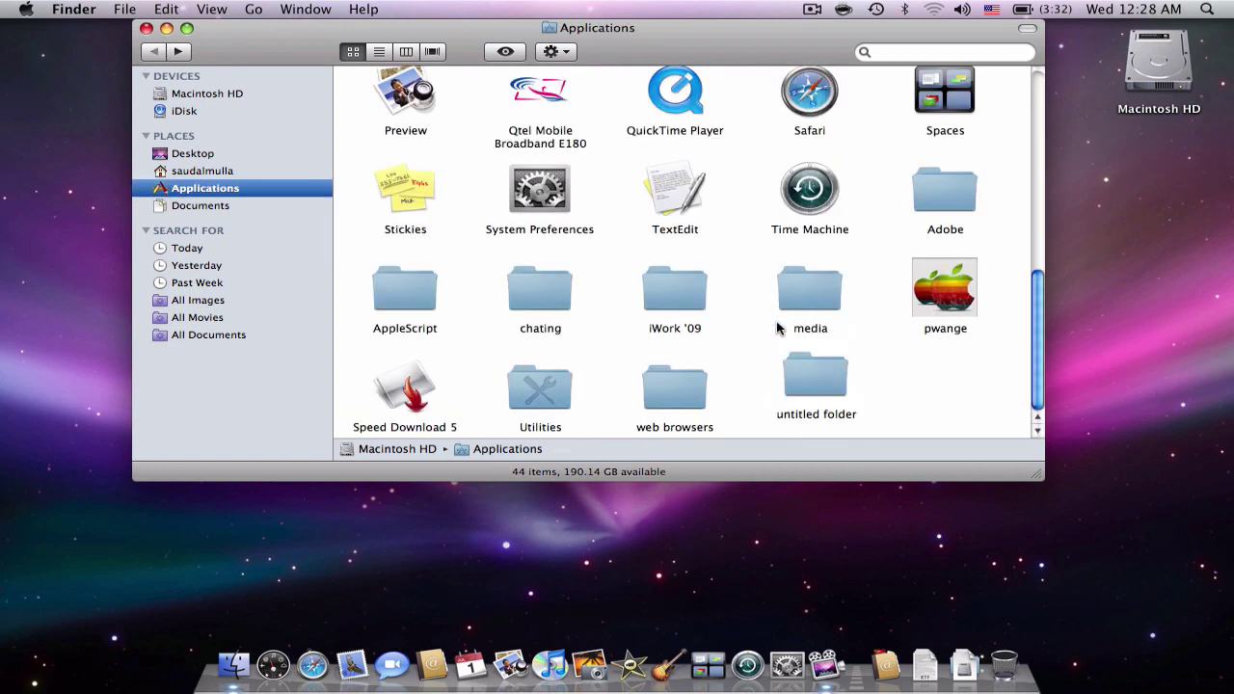
# Rename the new folder to 'word proccesing' and bring up its item menu.
pyautogui.click(806, 421)
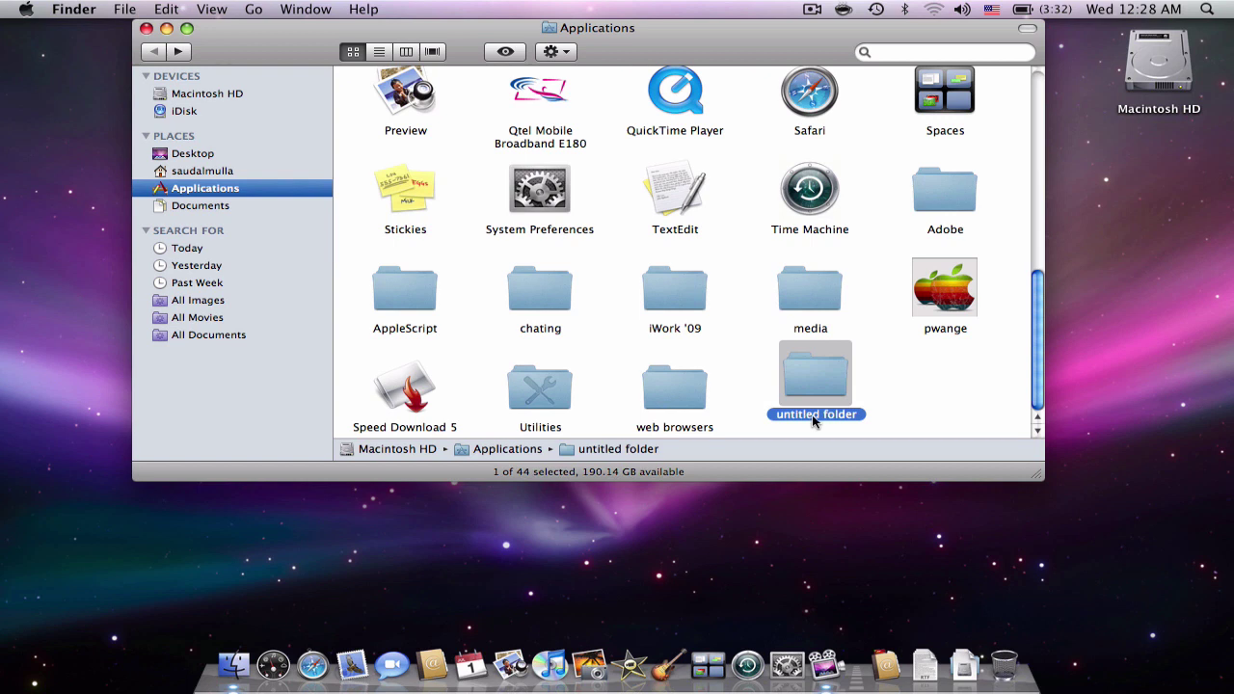
pyautogui.click(813, 415)
pyautogui.write('w')
pyautogui.write('ord pr')
pyautogui.write('occesi')
pyautogui.write('ng')
pyautogui.press('Return')
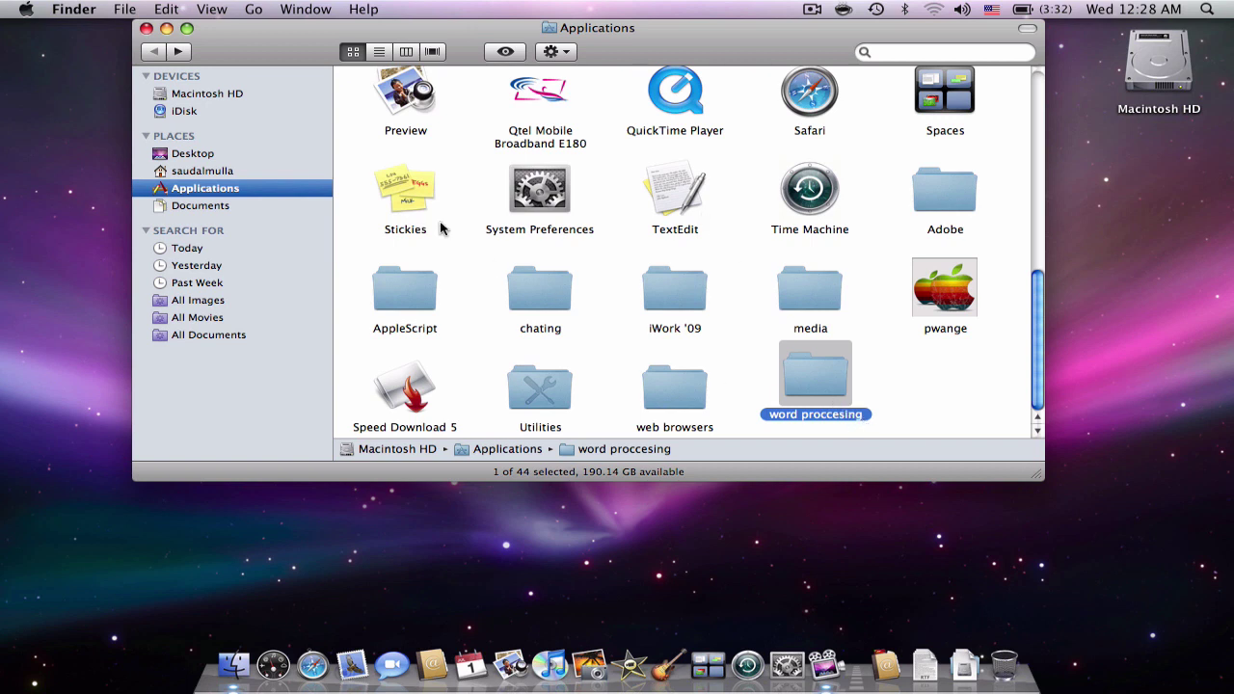
pyautogui.rightClick(812, 372)
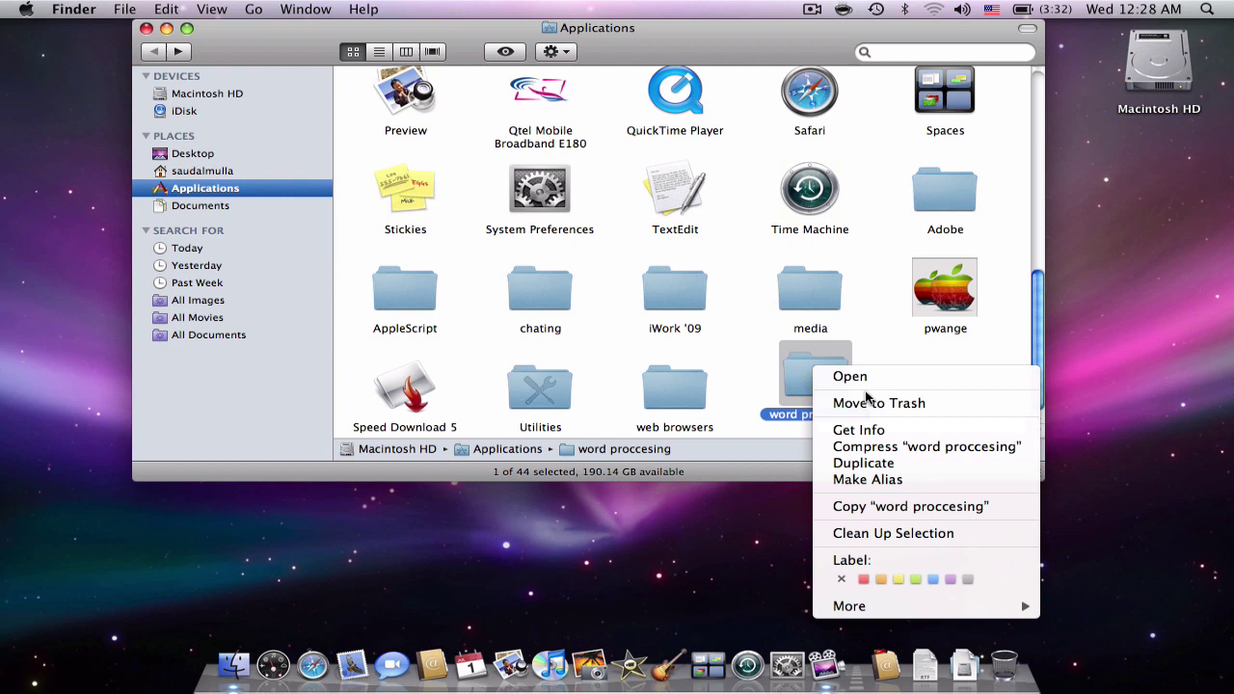
# Move the 'word proccesing' folder to the Trash and empty the Trash permanently.
pyautogui.click(859, 403)
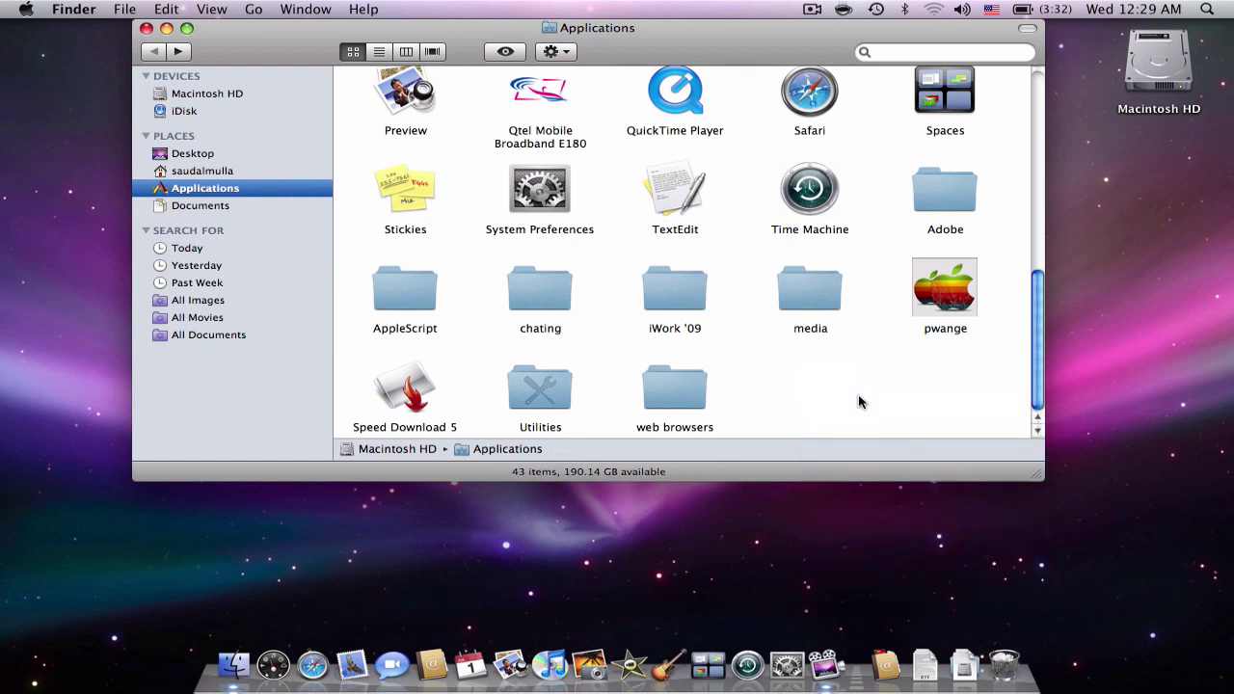
pyautogui.rightClick(1013, 650)
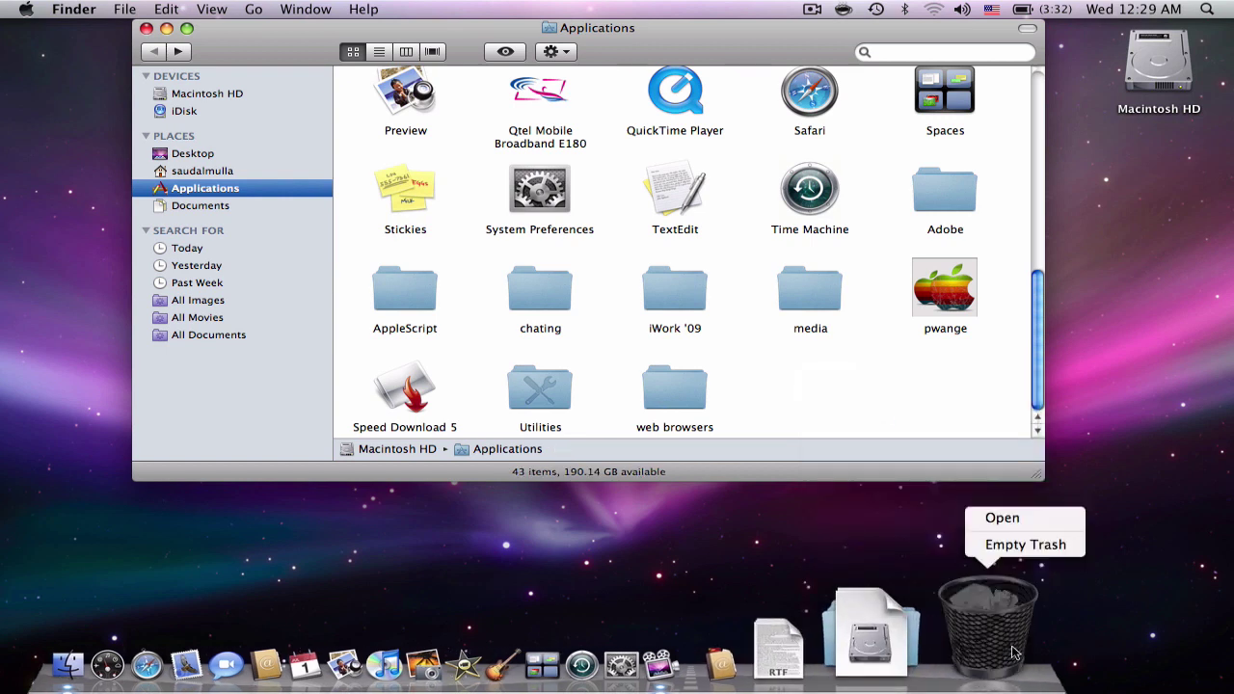
pyautogui.click(1013, 546)
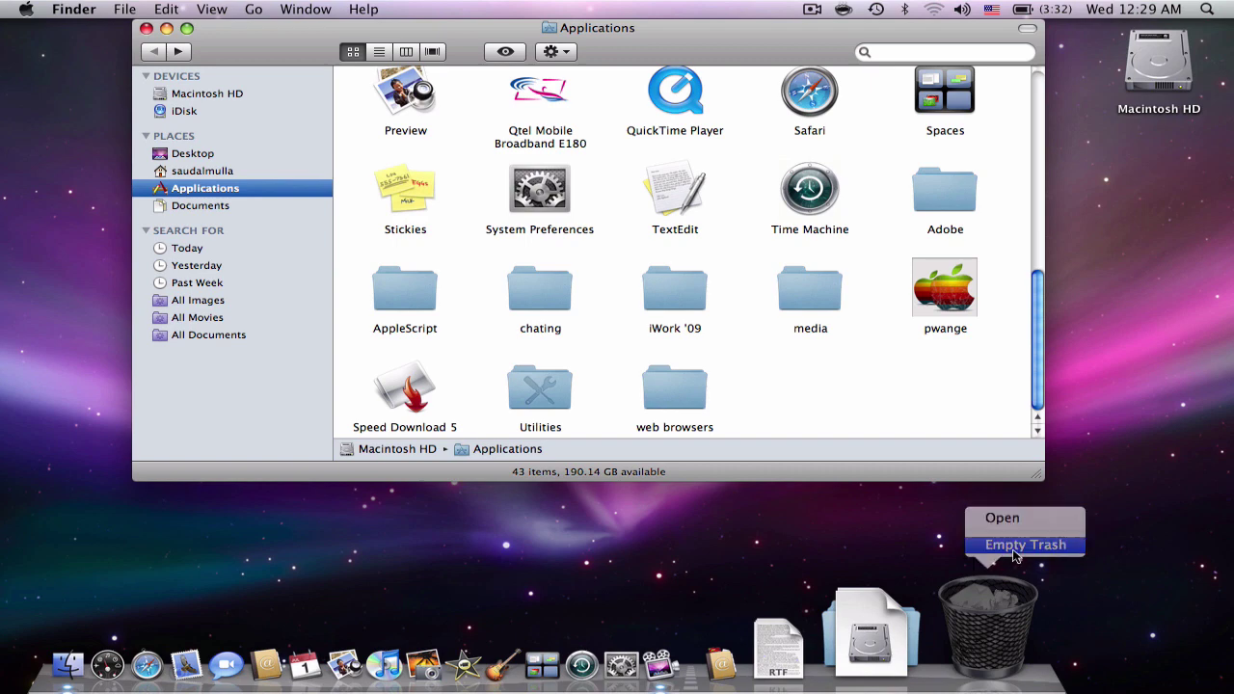
pyautogui.click(789, 234)
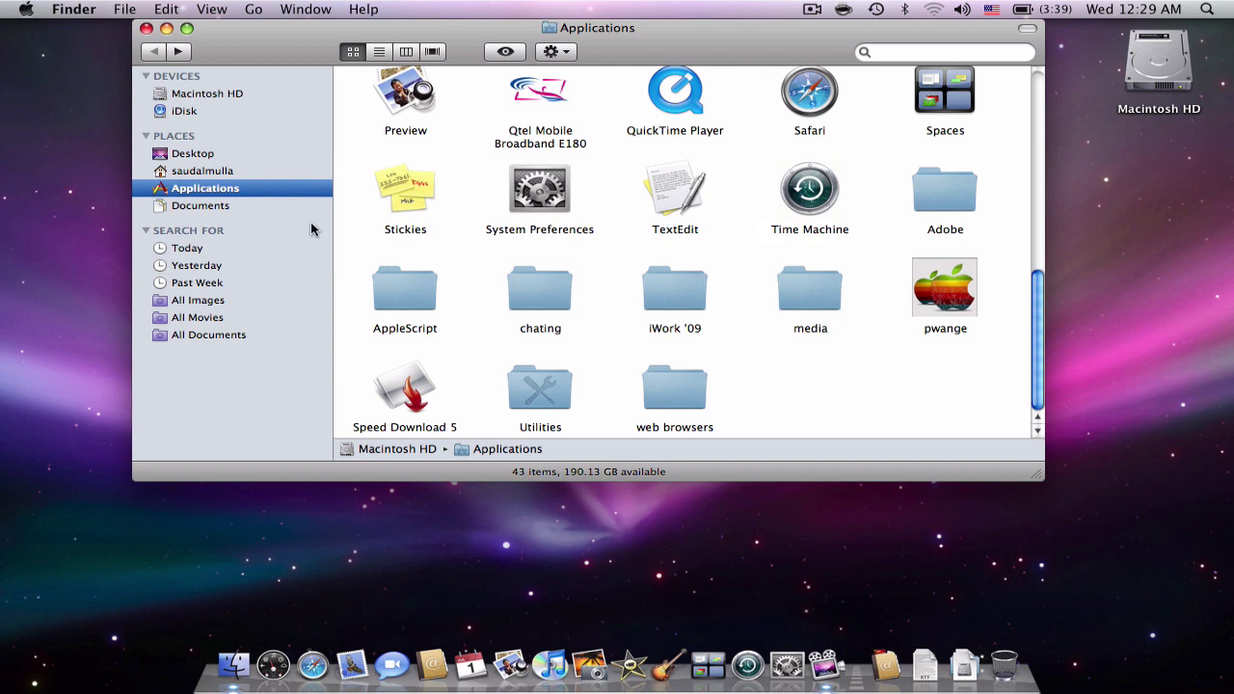
# Browse from Macintosh HD into the System > Library > Caches folder.
pyautogui.click(235, 174)
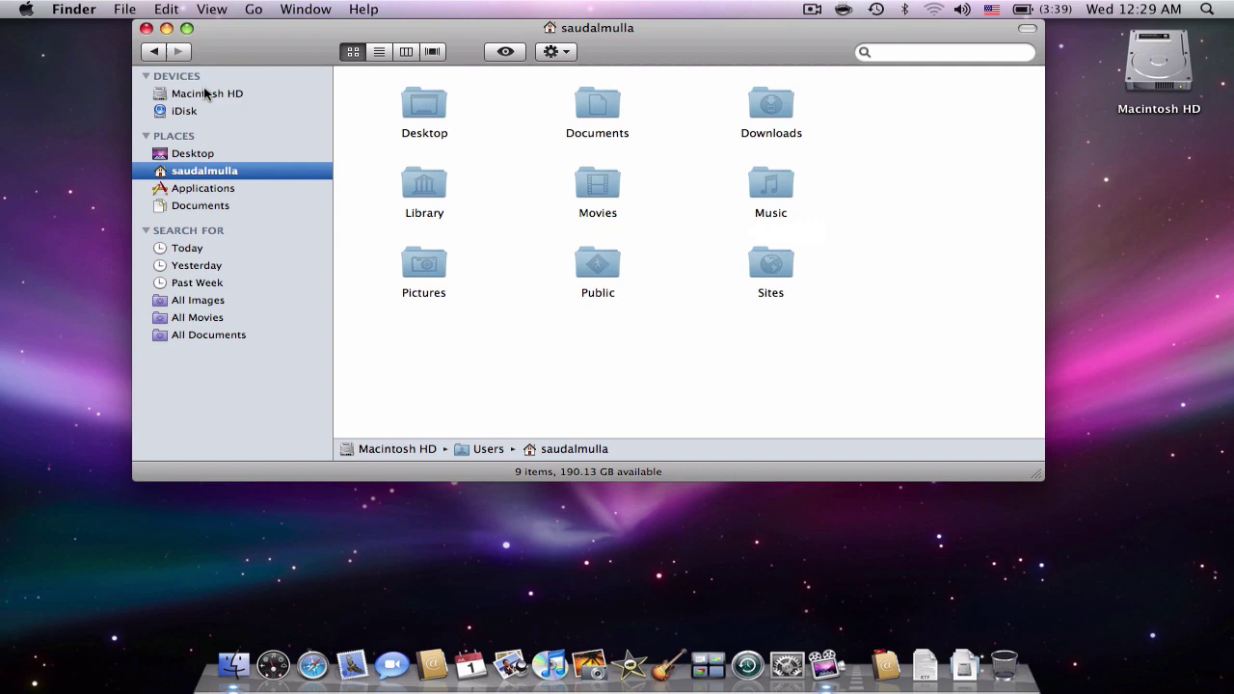
pyautogui.click(146, 28)
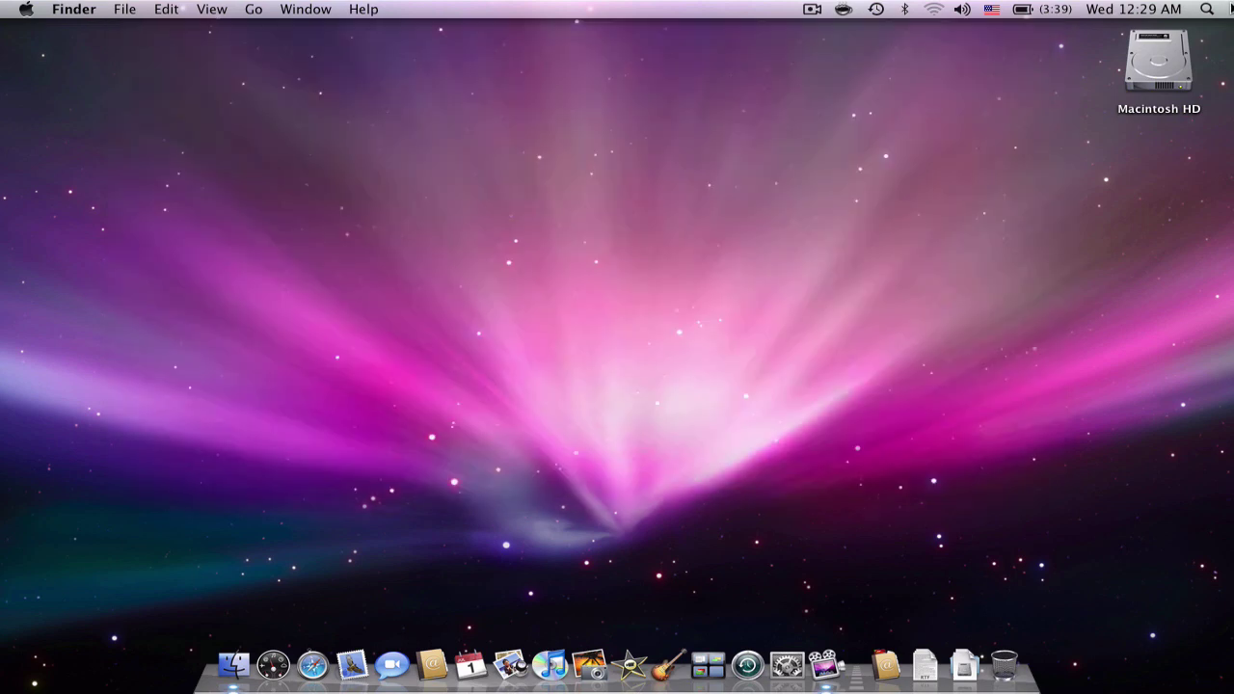
pyautogui.click(1186, 56)
pyautogui.doubleClick(1075, 179)
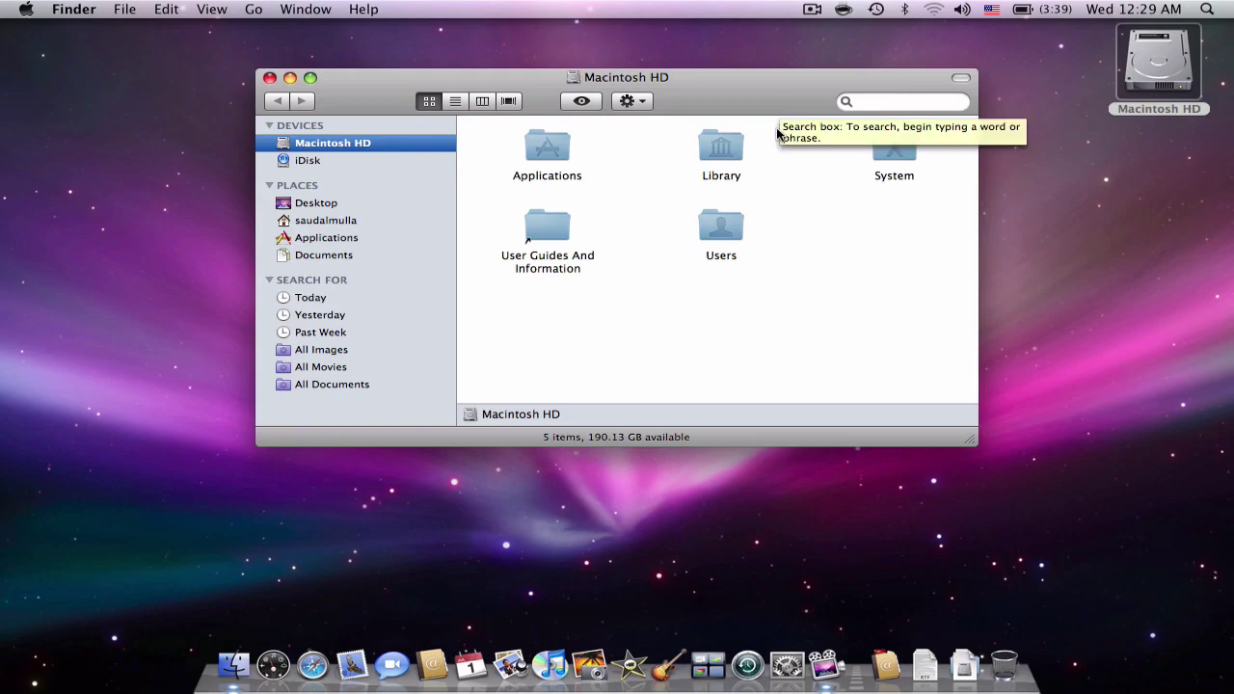
pyautogui.click(878, 146)
pyautogui.doubleClick(887, 289)
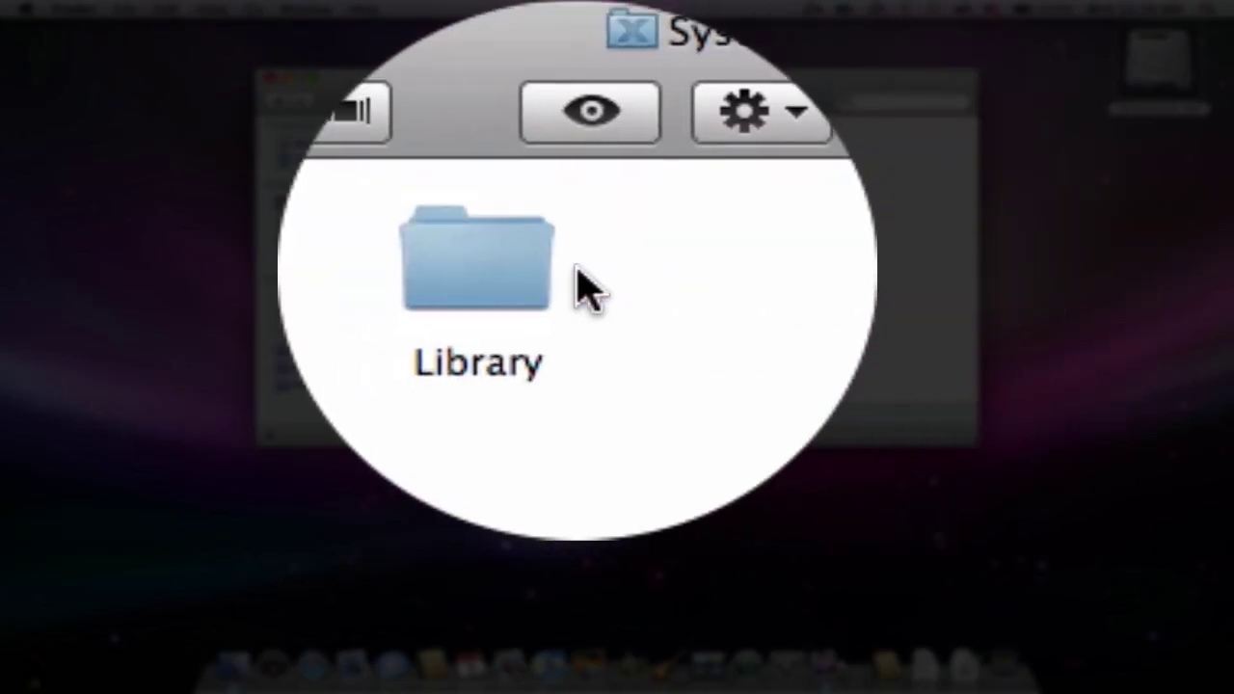
pyautogui.doubleClick(567, 280)
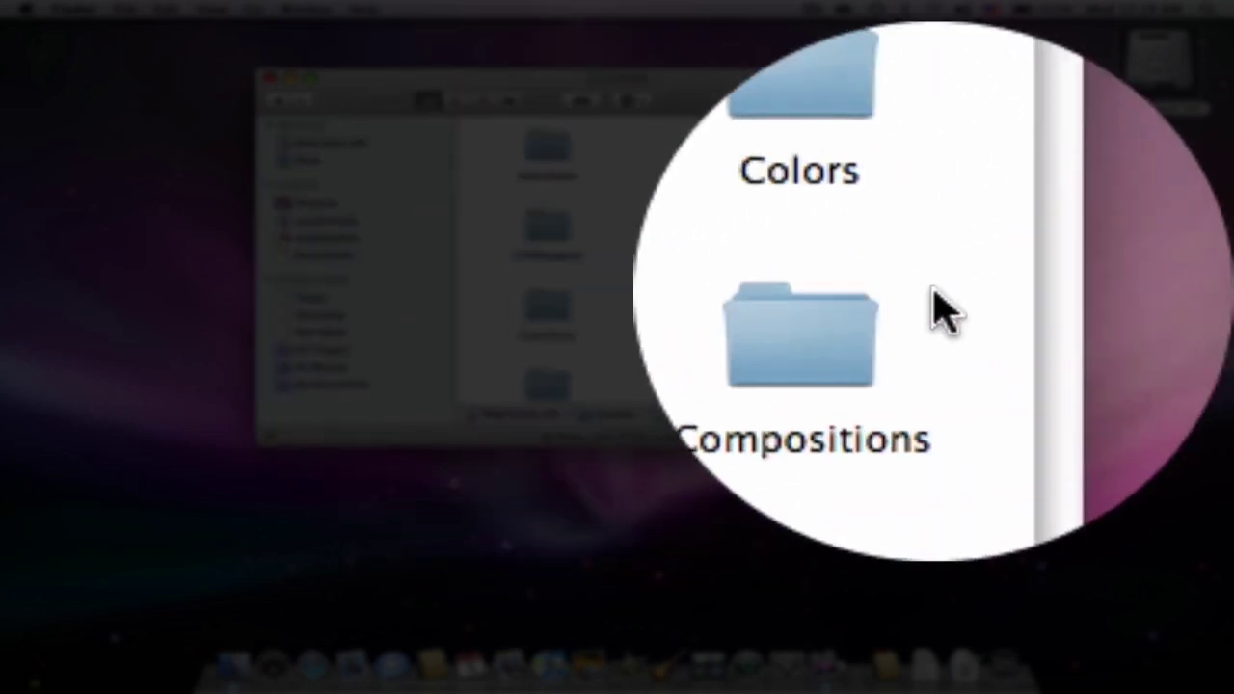
pyautogui.doubleClick(903, 284)
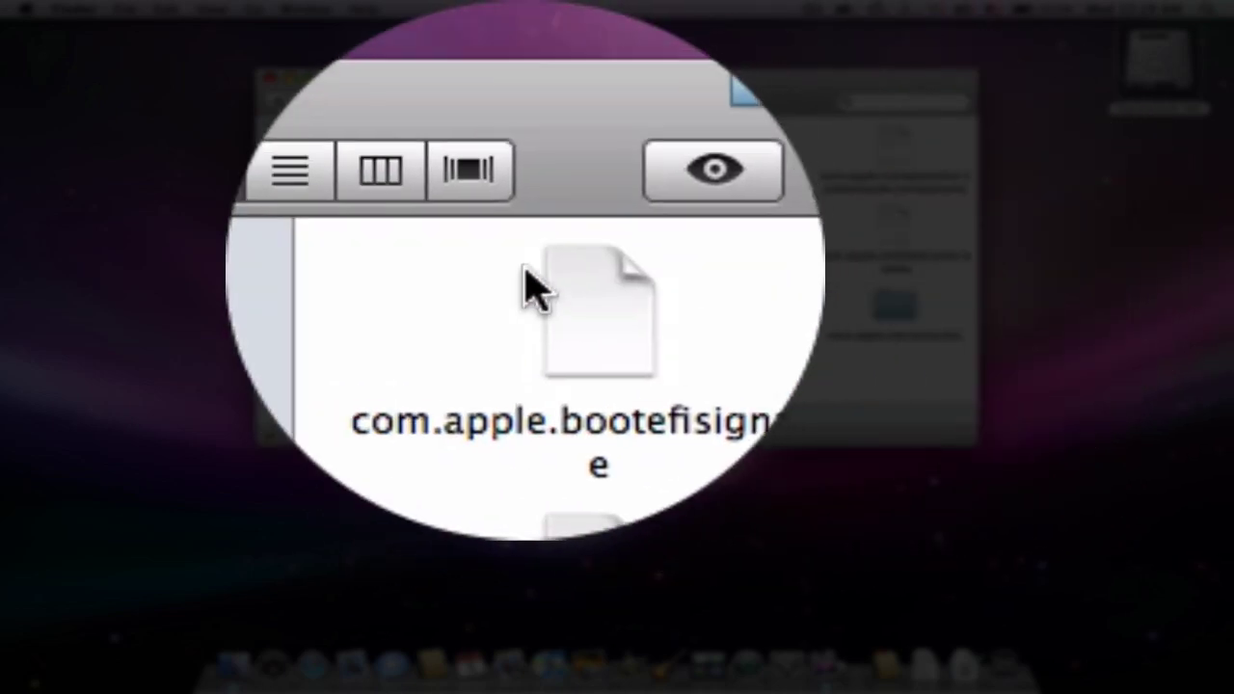
# Move all nine cache files to the Trash, authorising with the admin password.
pyautogui.moveTo(525, 135); pyautogui.dragTo(995, 408)
pyautogui.moveTo(924, 339)
pyautogui.mouseDown()
pyautogui.moveTo(970, 427)
pyautogui.moveTo(1011, 687)
pyautogui.mouseUp()
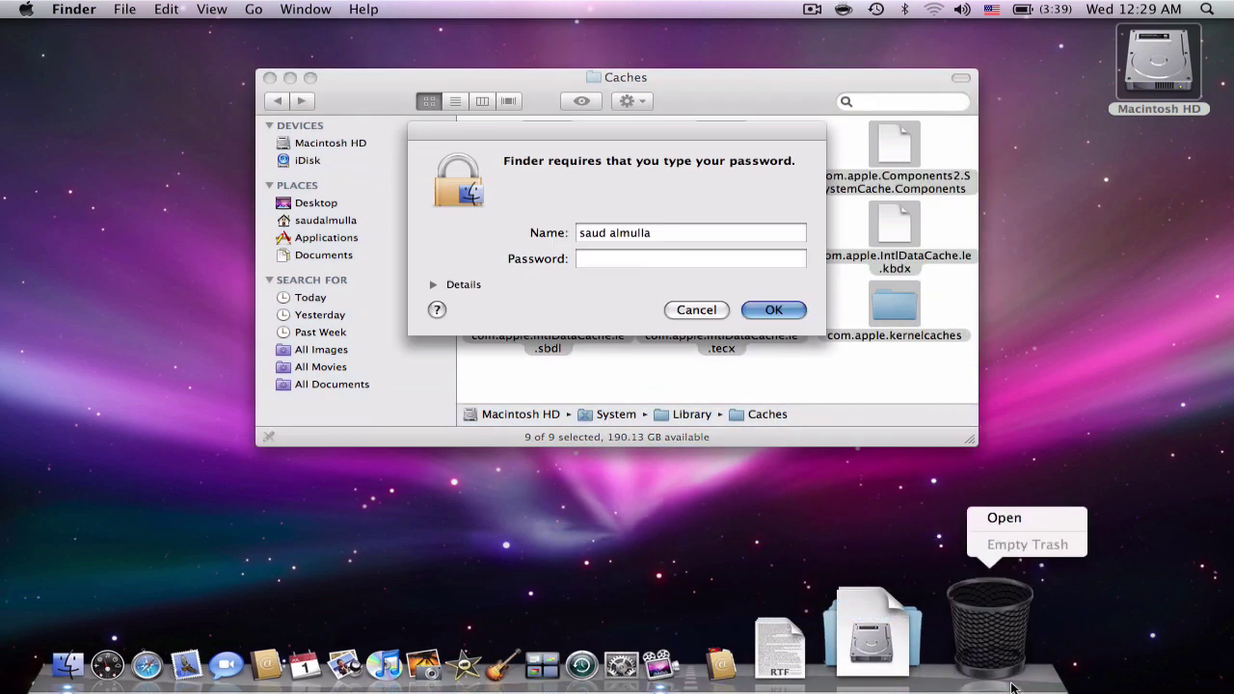
pyautogui.click(689, 261)
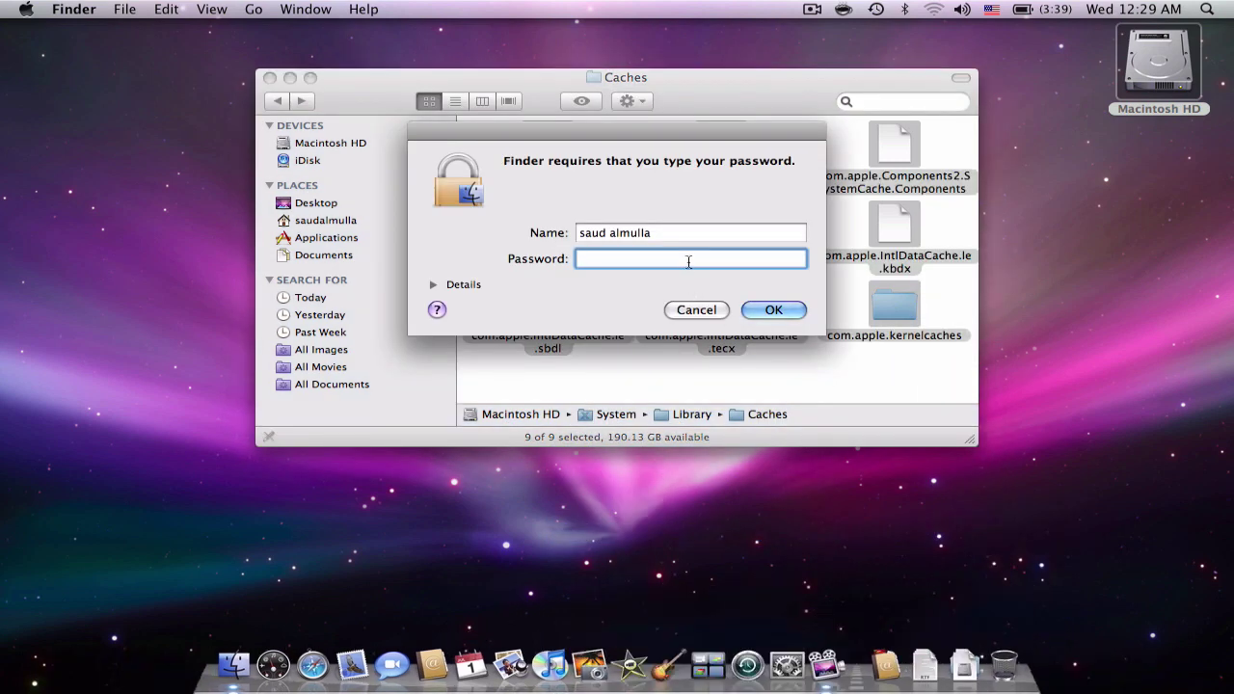
pyautogui.write('••••••••')
pyautogui.press('Return')
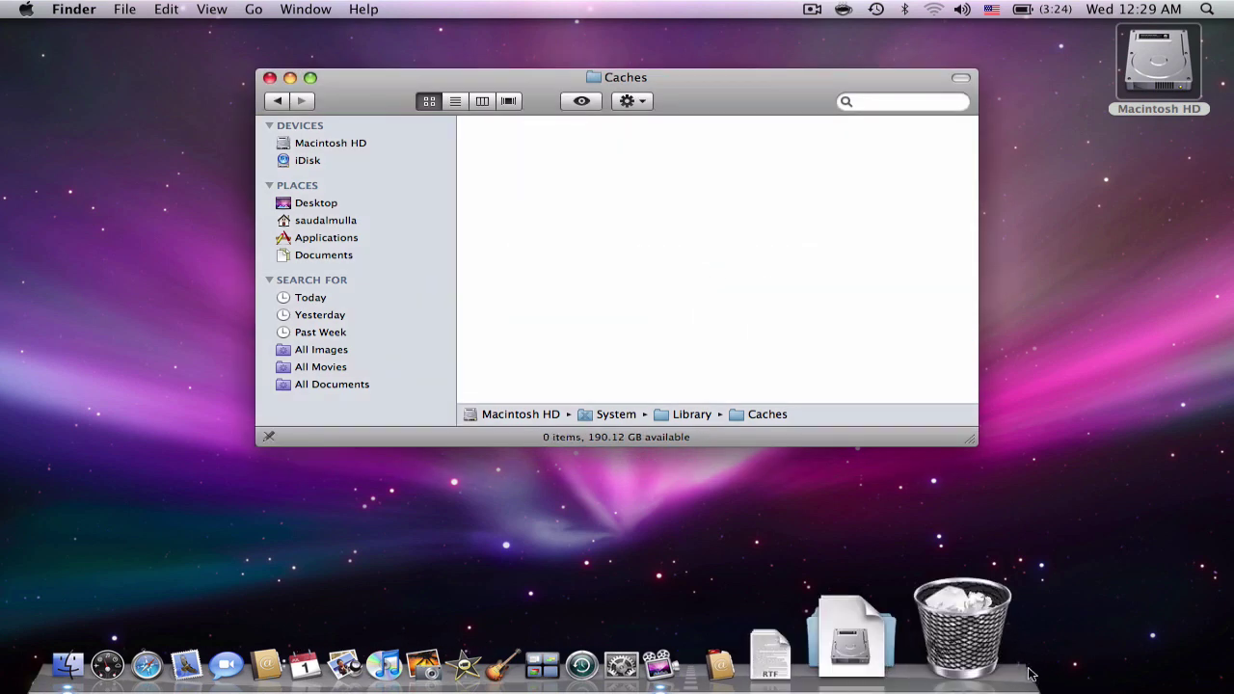
# Empty the Trash and dismiss the item-in-use warnings.
pyautogui.rightClick(1014, 667)
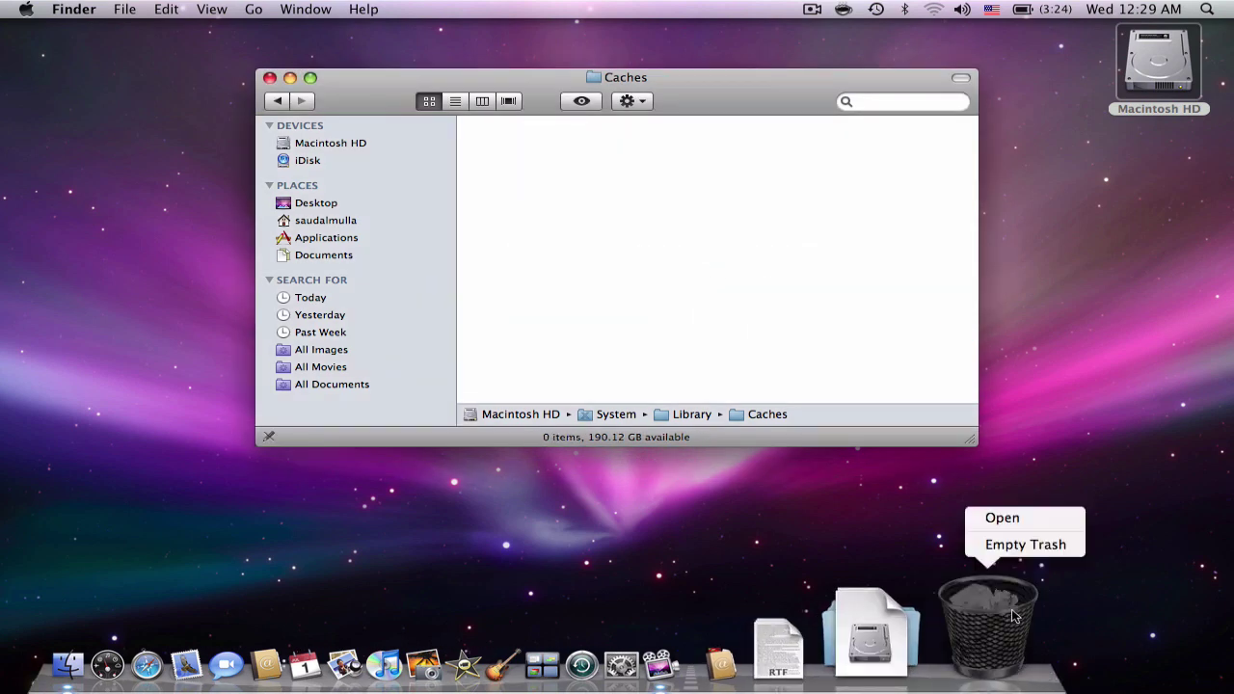
pyautogui.click(1010, 547)
pyautogui.press('Return')
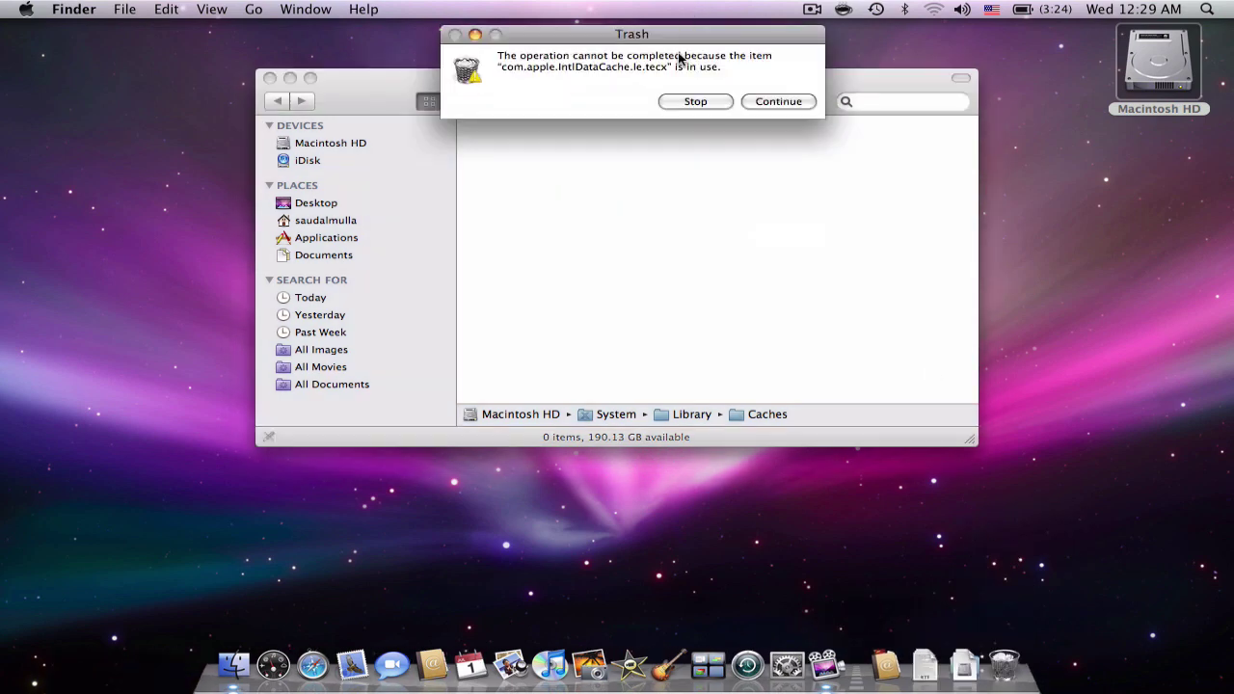
pyautogui.click(762, 100)
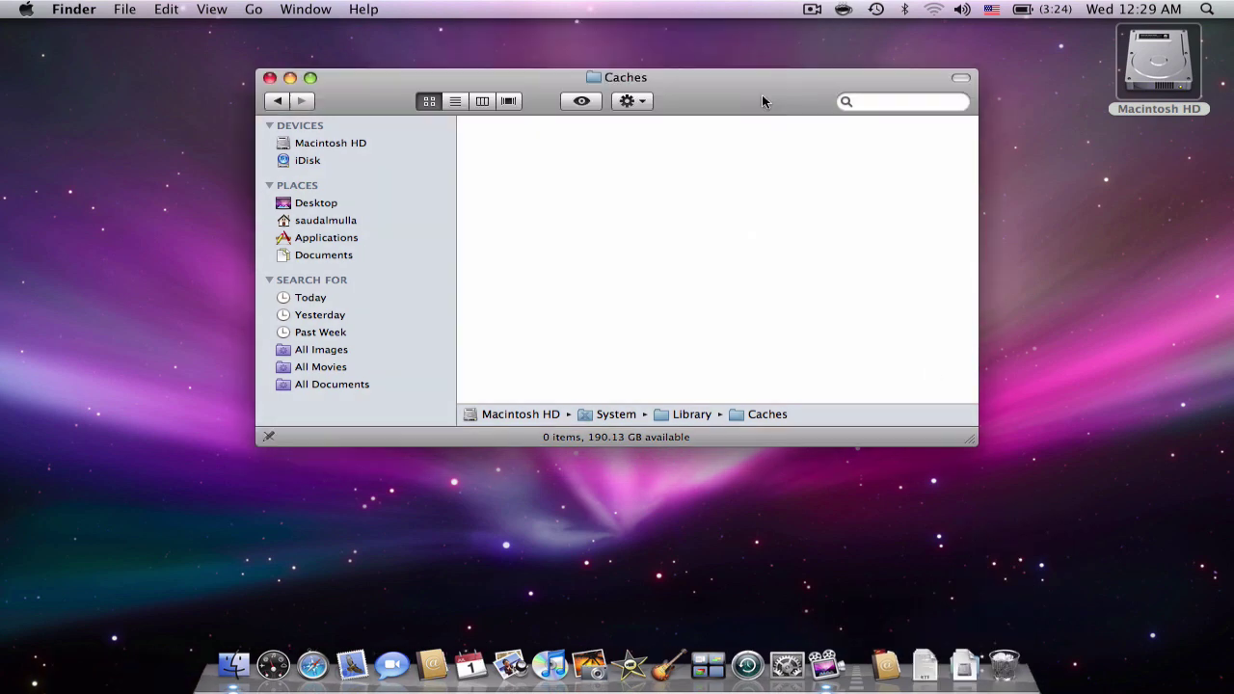
# Return the two IntlDataCache files from Trash to Caches with admin authentication, then close both windows.
pyautogui.click(1005, 617)
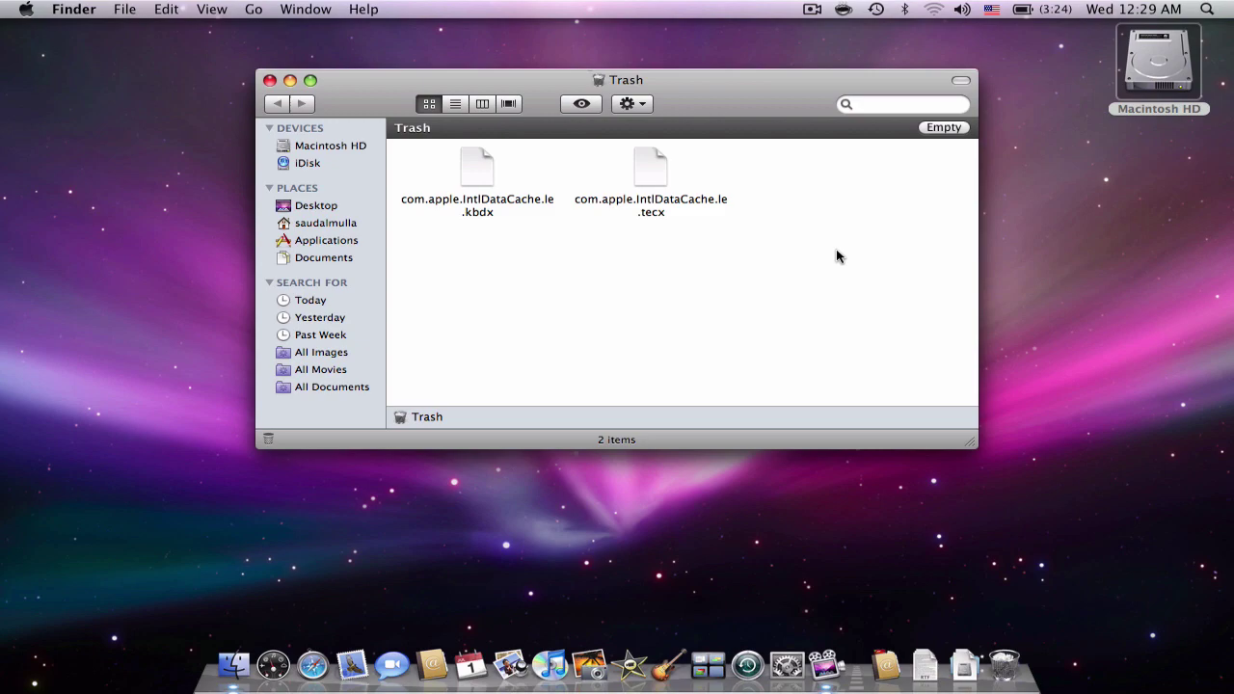
pyautogui.moveTo(877, 89); pyautogui.dragTo(874, 93)
pyautogui.moveTo(835, 171)
pyautogui.mouseDown()
pyautogui.moveTo(552, 201)
pyautogui.moveTo(434, 197)
pyautogui.moveTo(489, 242)
pyautogui.mouseUp()
pyautogui.press('F9')
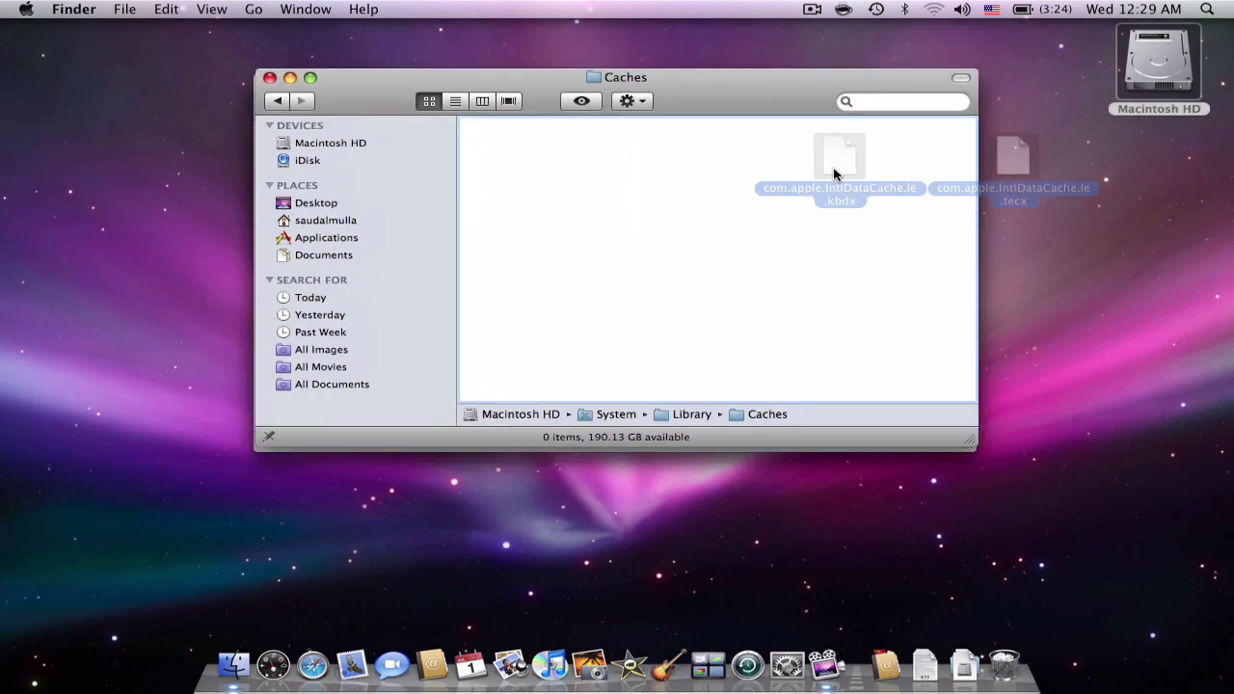
pyautogui.moveTo(490, 242); pyautogui.dragTo(754, 182)
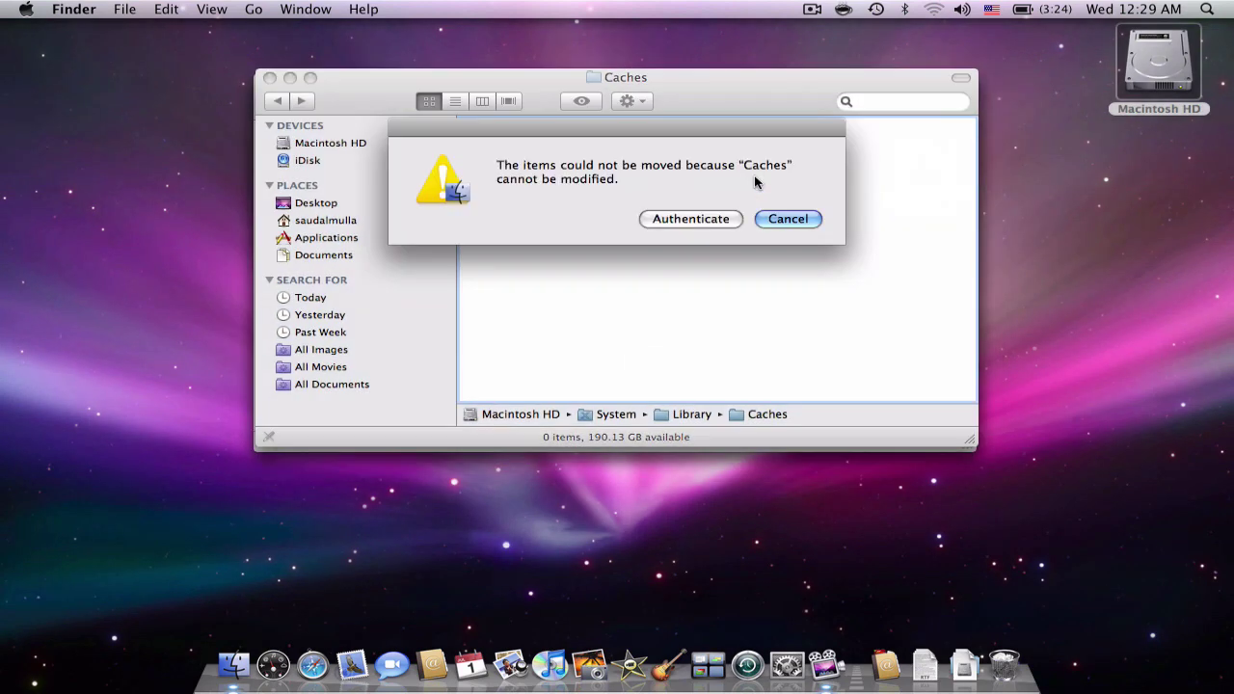
pyautogui.click(724, 221)
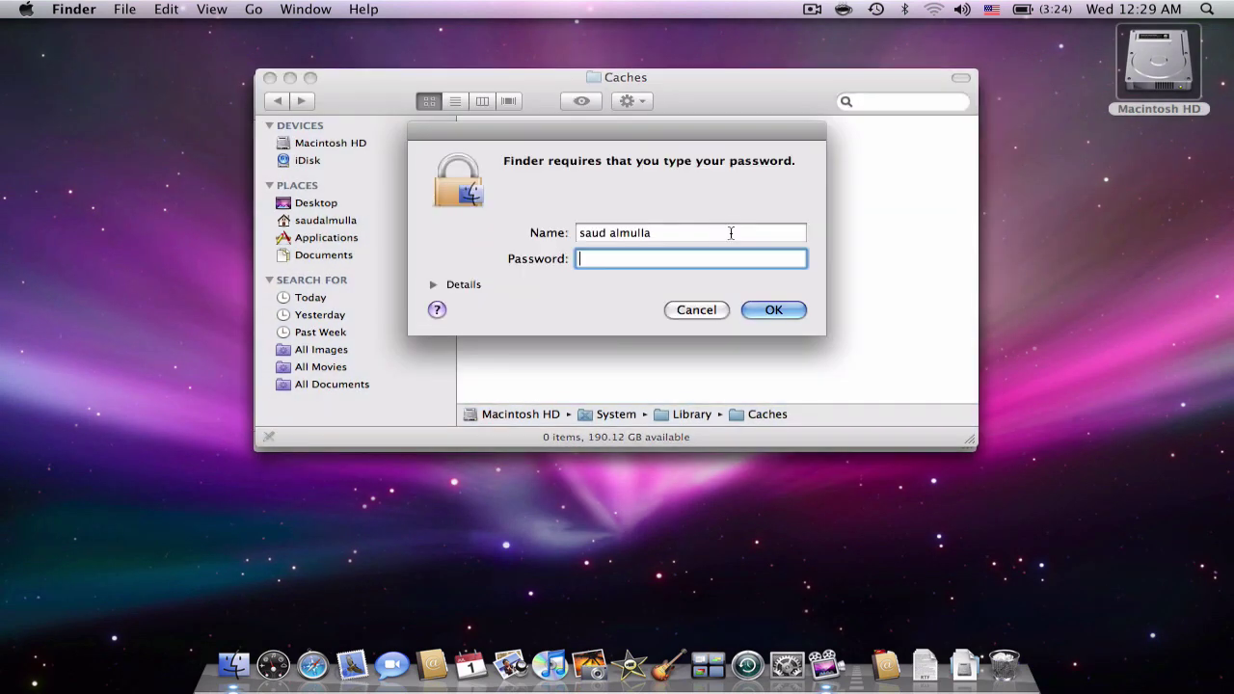
pyautogui.write('•••••••')
pyautogui.press('Return')
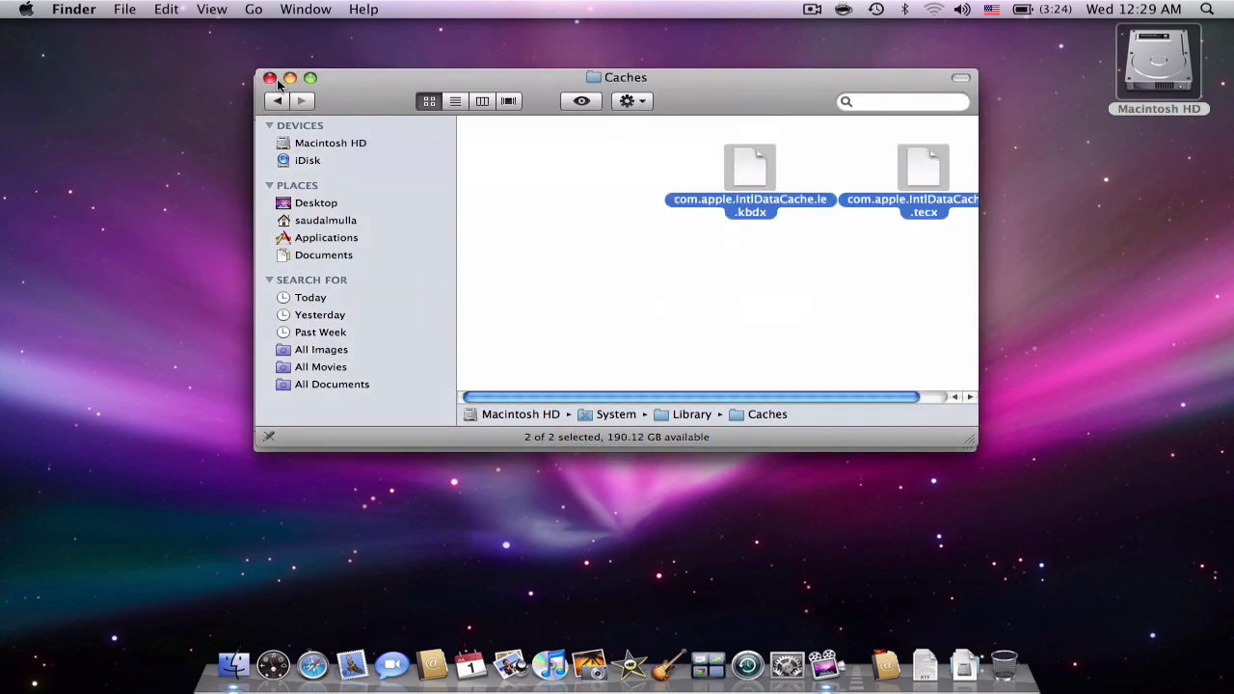
pyautogui.click(270, 78)
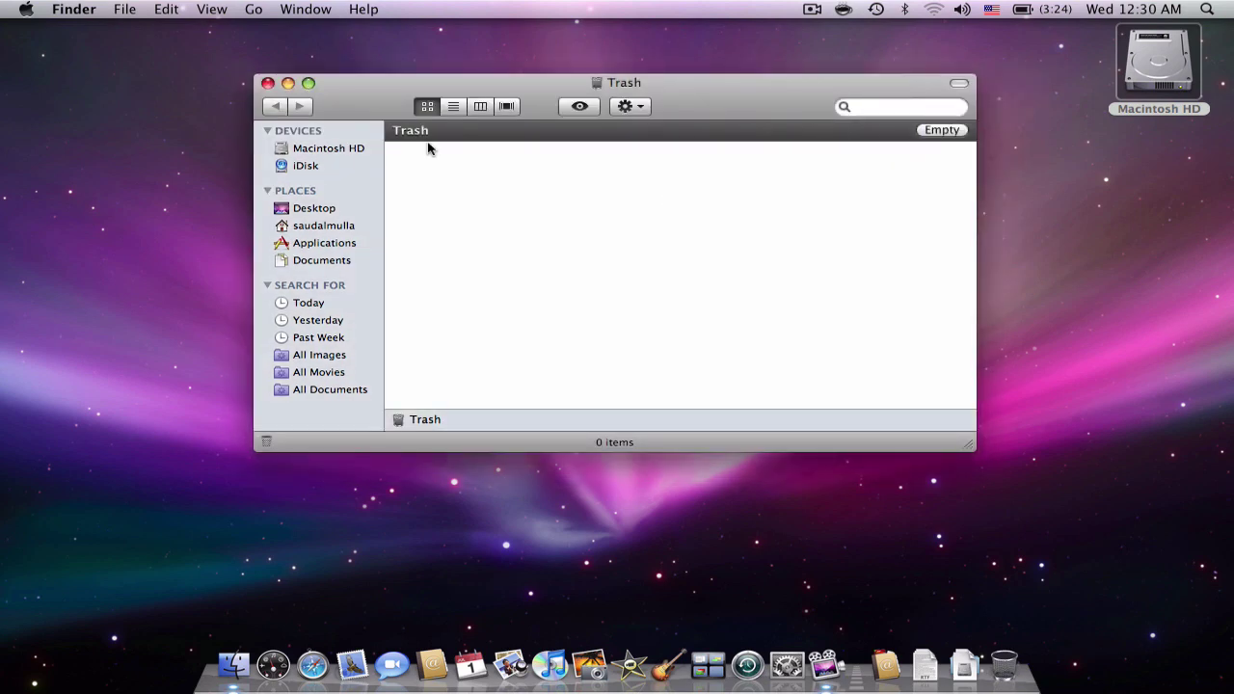
pyautogui.click(268, 83)
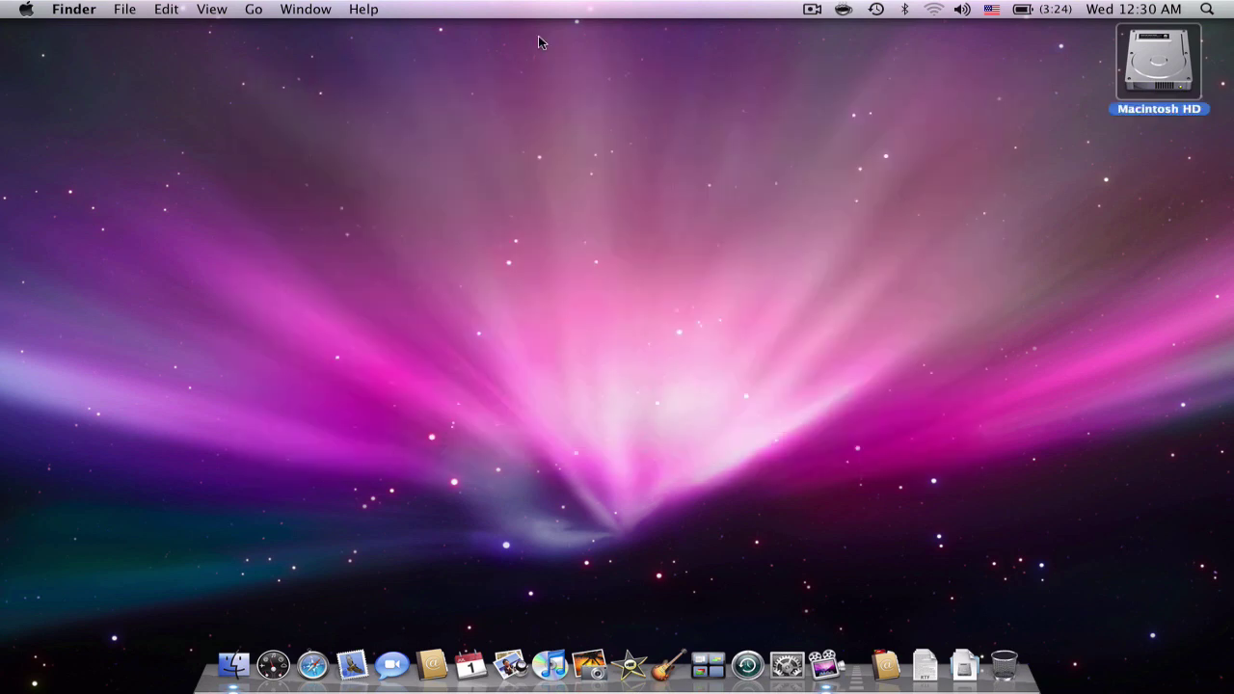
# Browse Macintosh HD into the top-level Library folder, then close that window.
pyautogui.doubleClick(1200, 46)
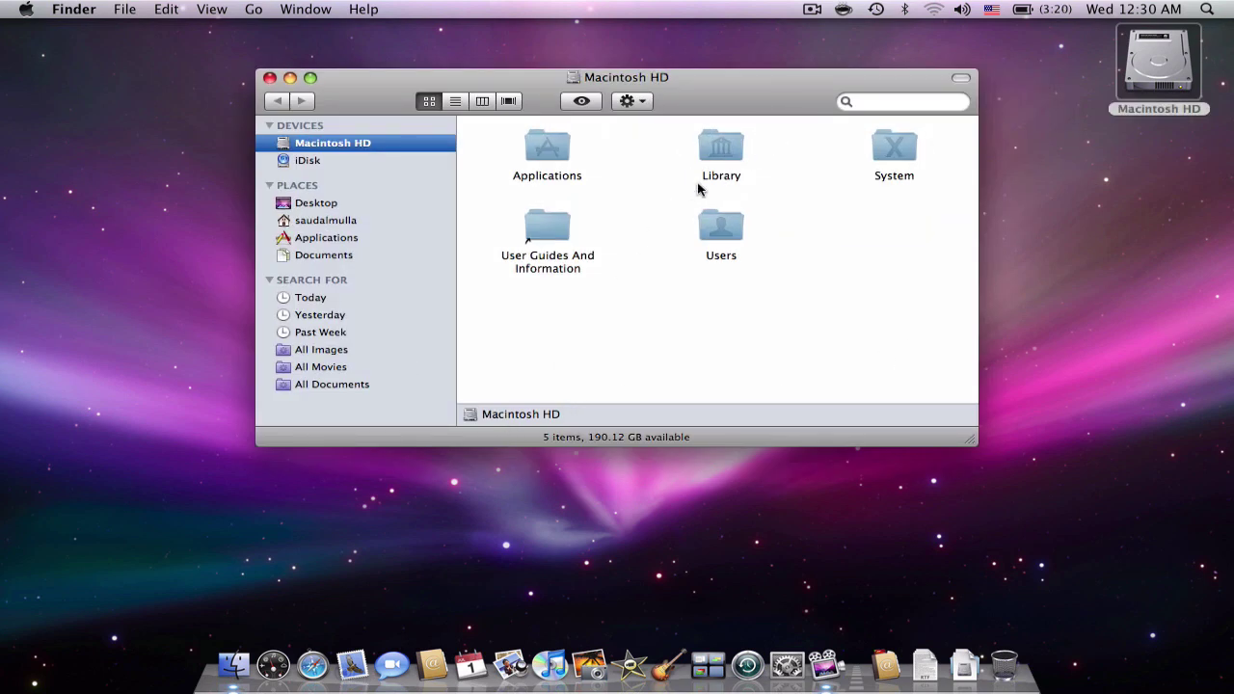
pyautogui.doubleClick(741, 156)
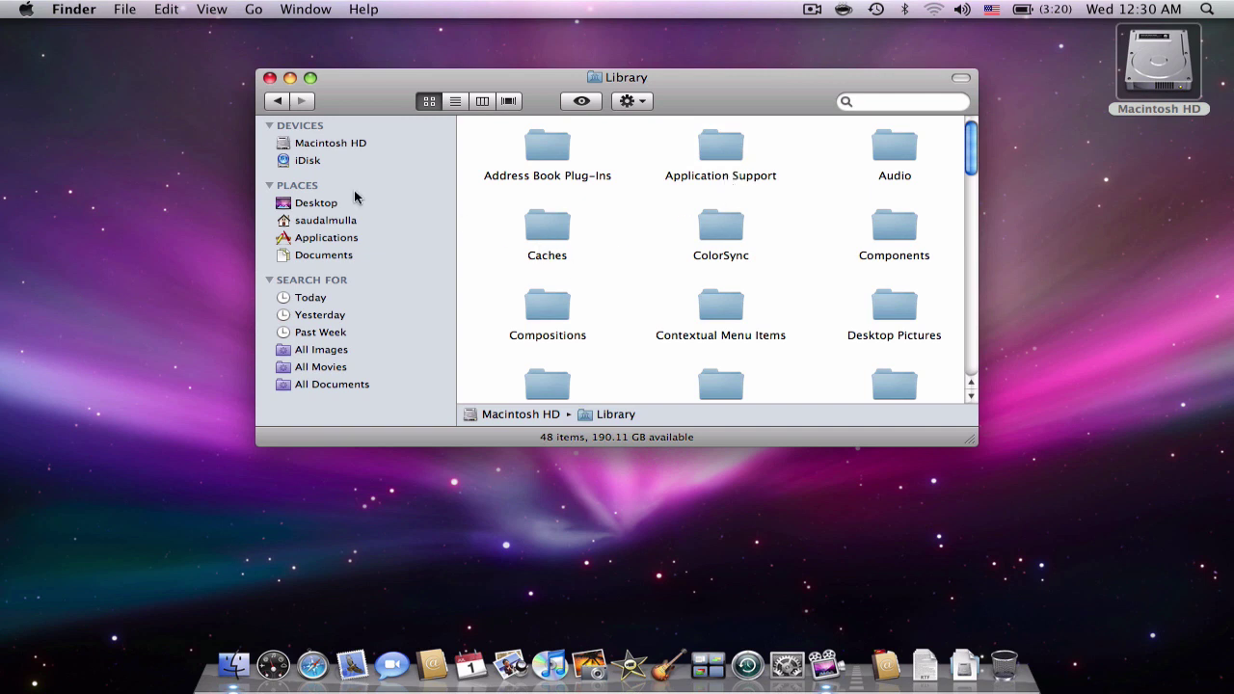
pyautogui.click(271, 80)
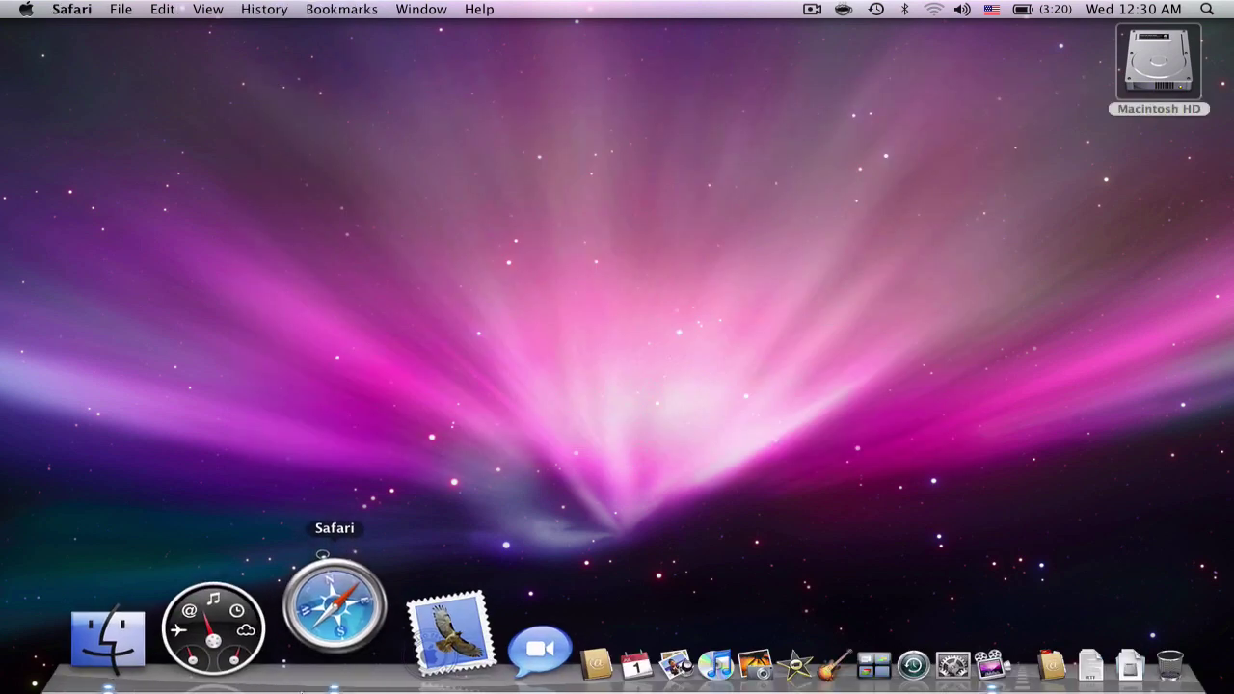
# Launch Safari, review the nine items in Reset Safari, and cancel without resetting.
pyautogui.click(332, 608)
pyautogui.press('super+w')
pyautogui.click(73, 9)
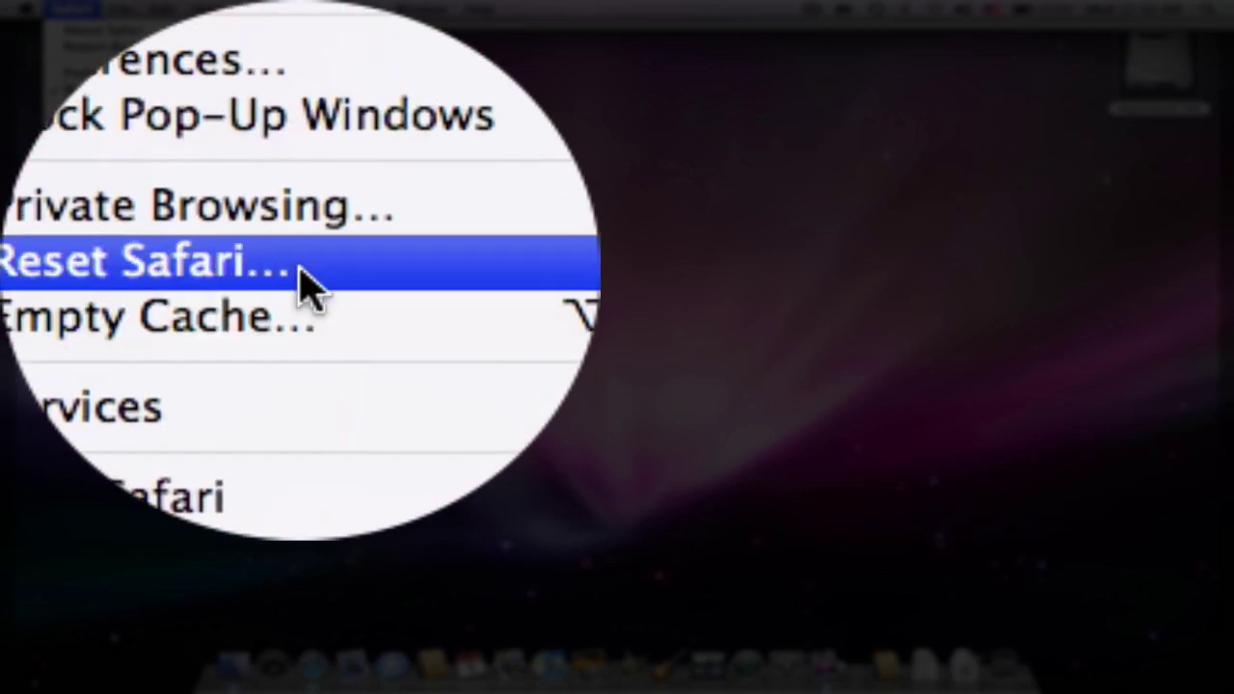
pyautogui.click(309, 284)
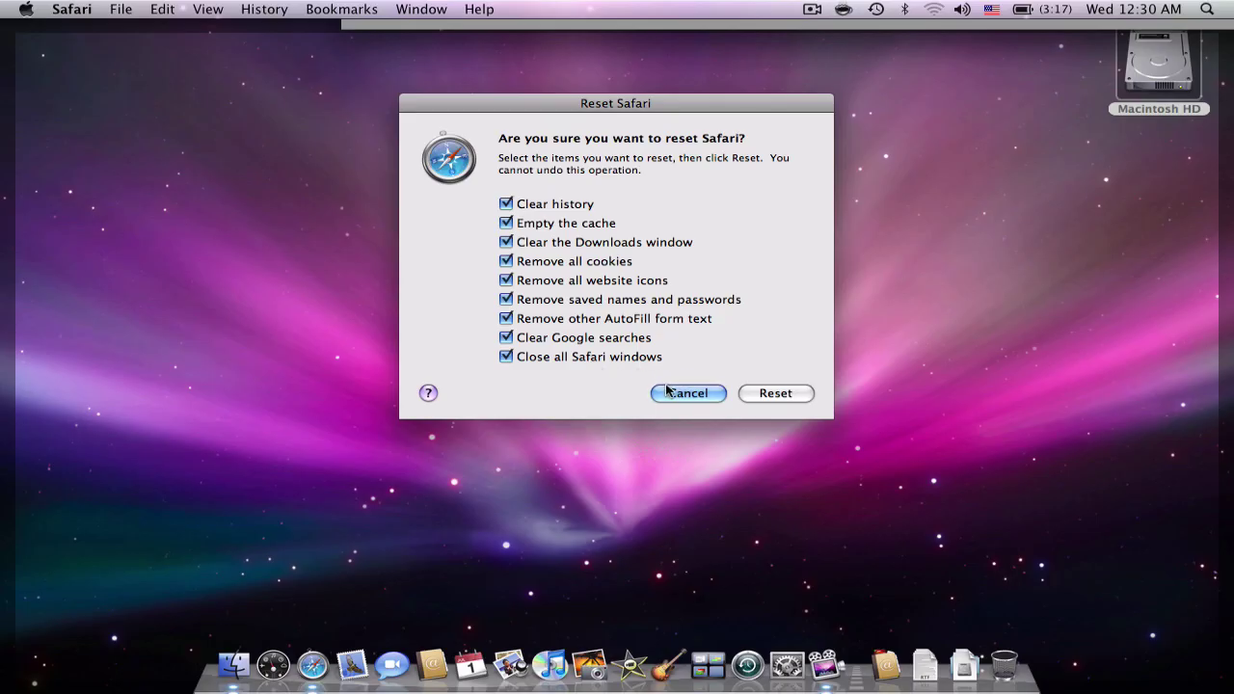
pyautogui.click(668, 389)
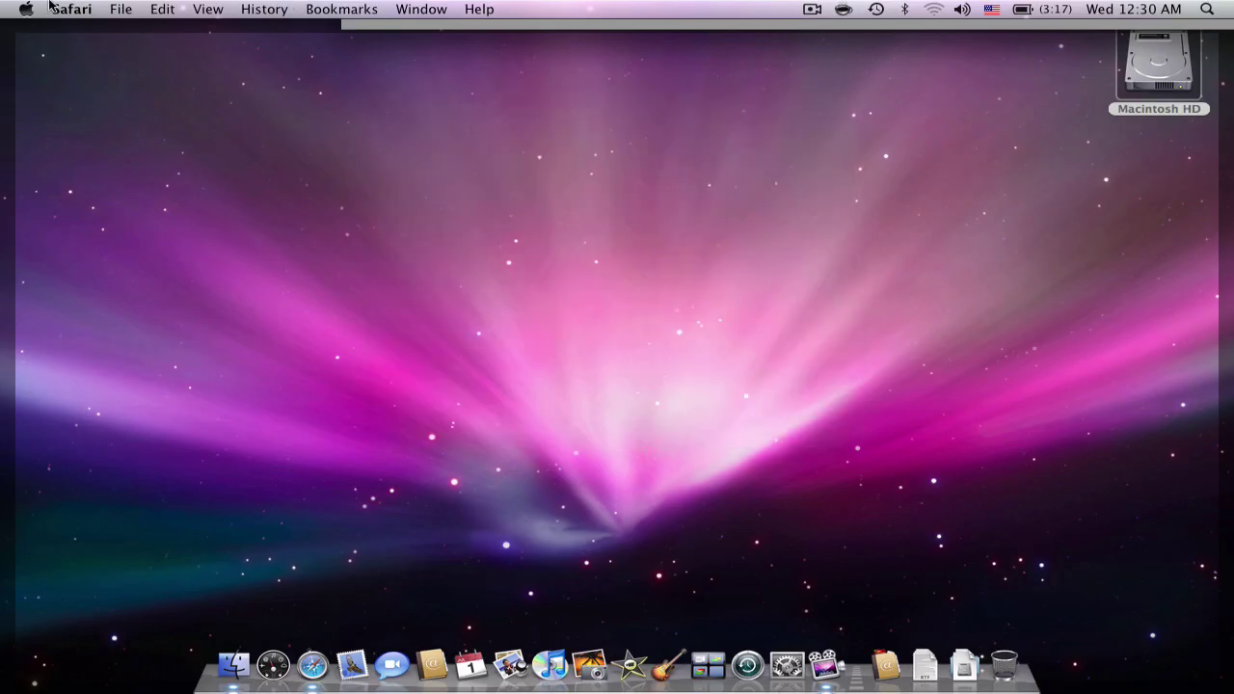
pyautogui.click(60, 8)
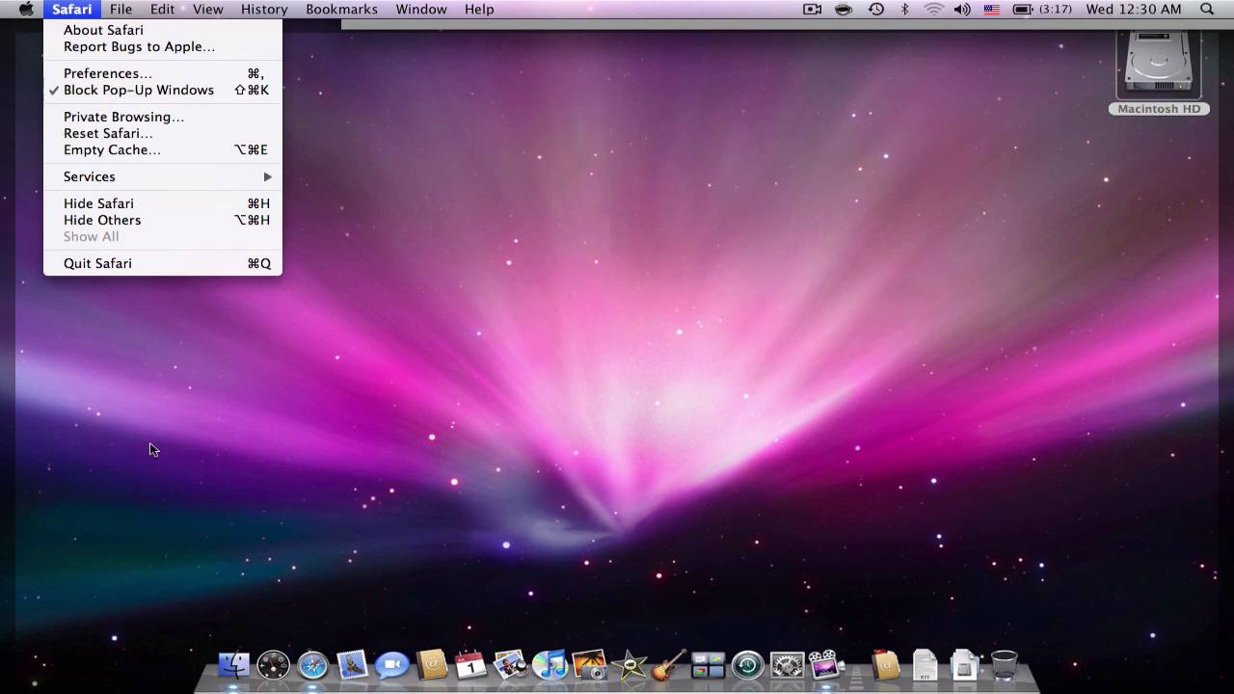
# Quit Safari and switch both Bluetooth and AirPort off from the menu bar.
pyautogui.click(278, 264)
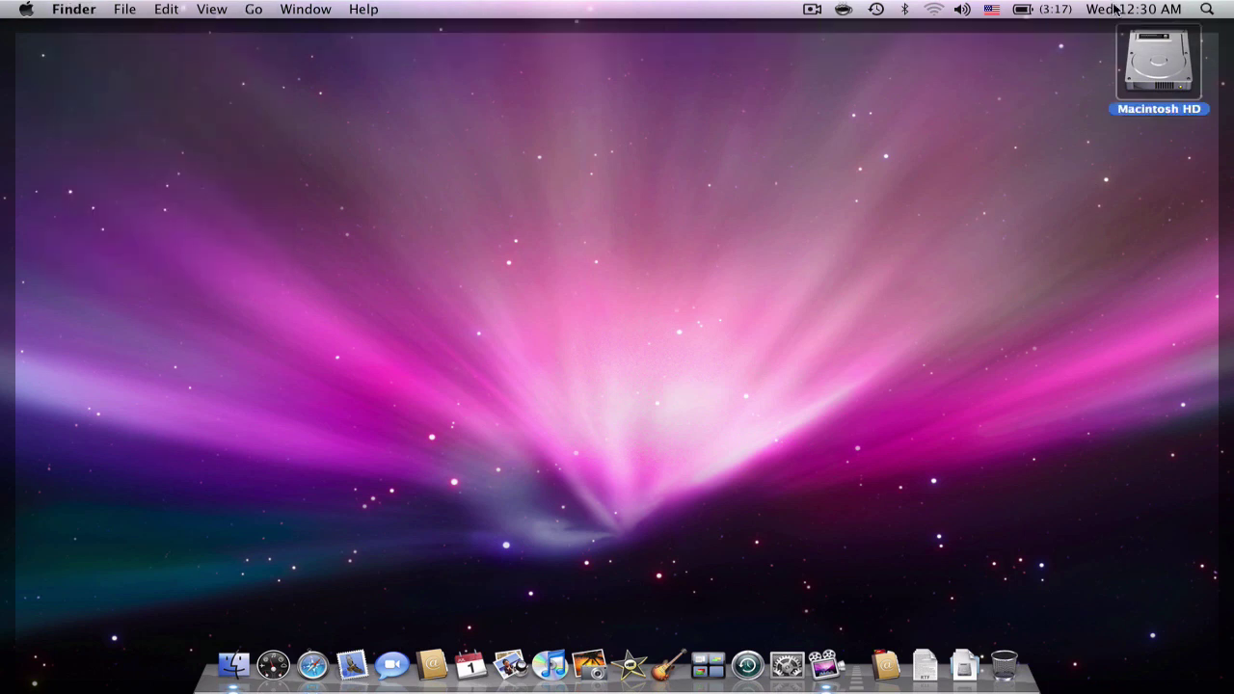
pyautogui.click(904, 12)
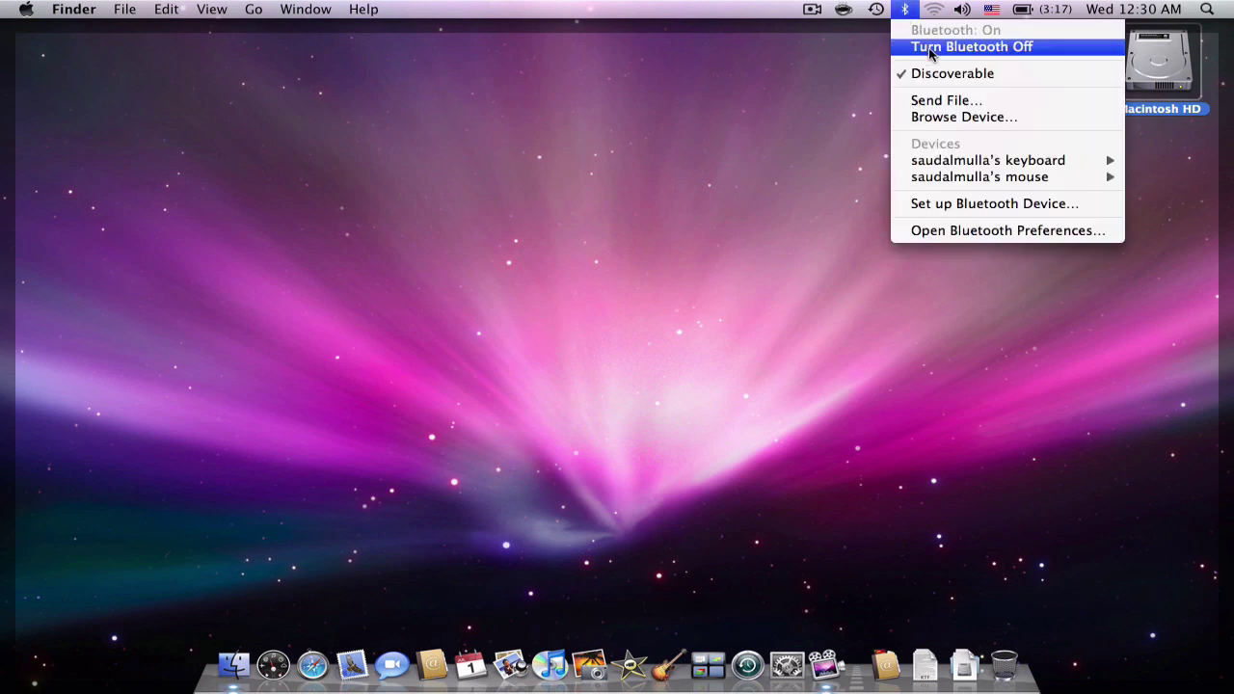
pyautogui.click(931, 48)
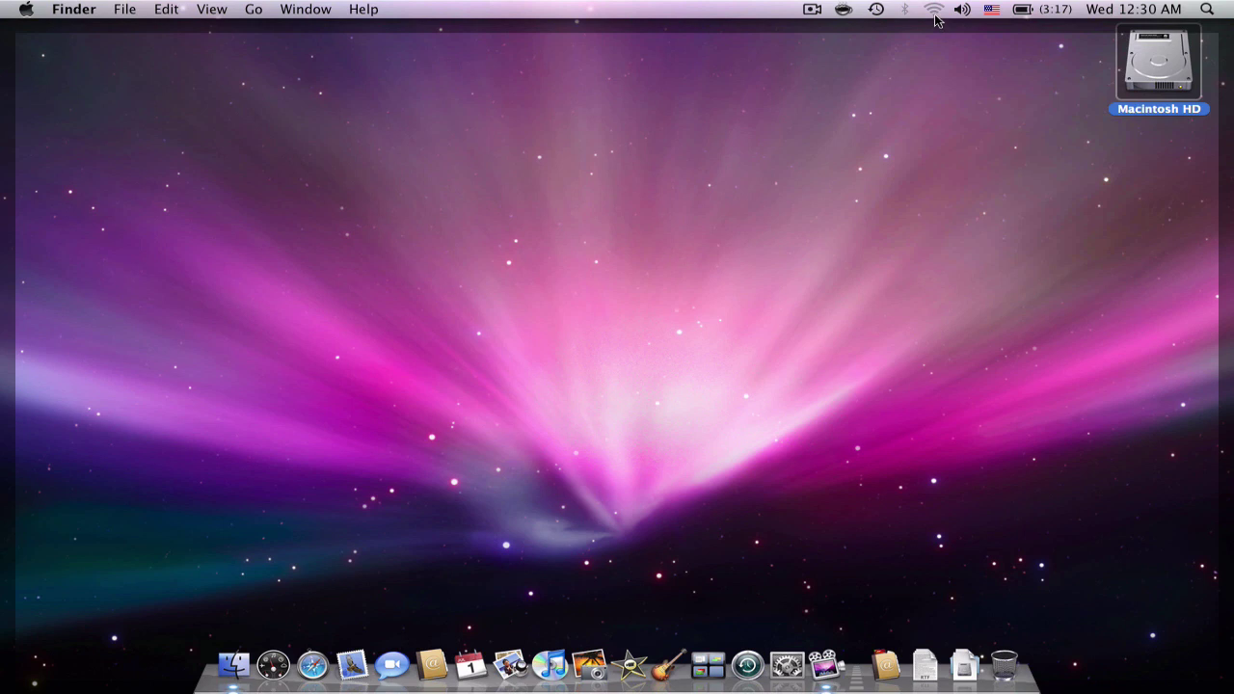
pyautogui.click(935, 11)
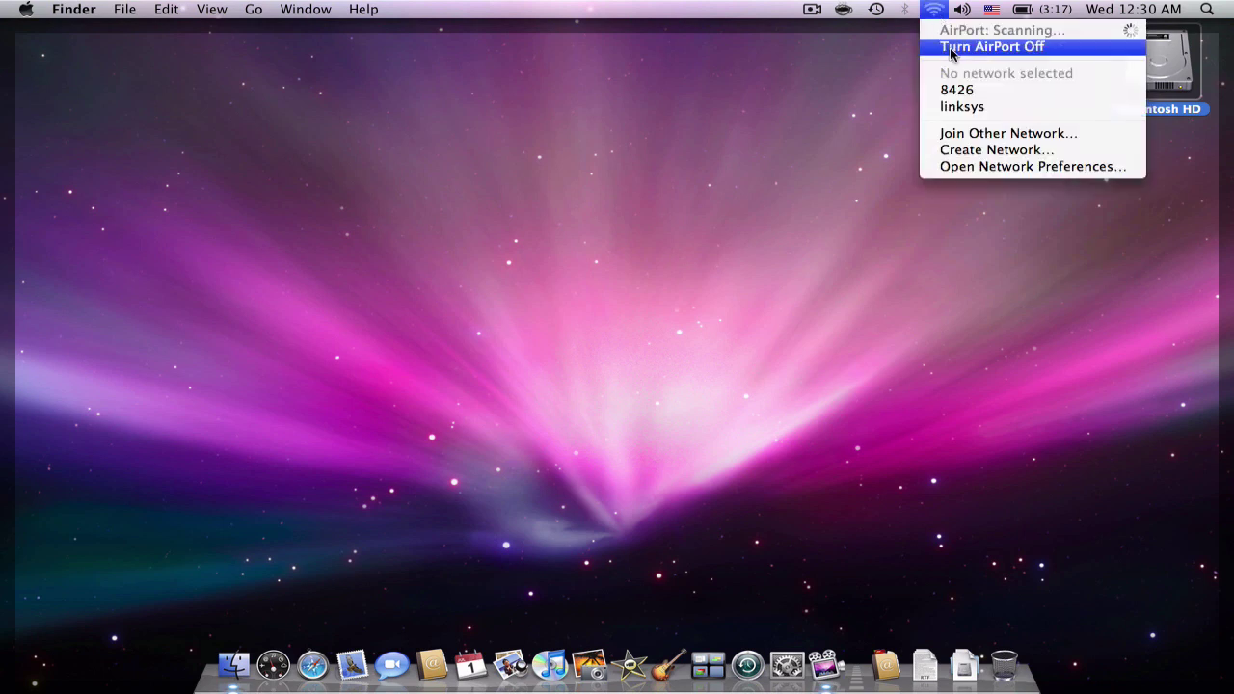
pyautogui.click(949, 47)
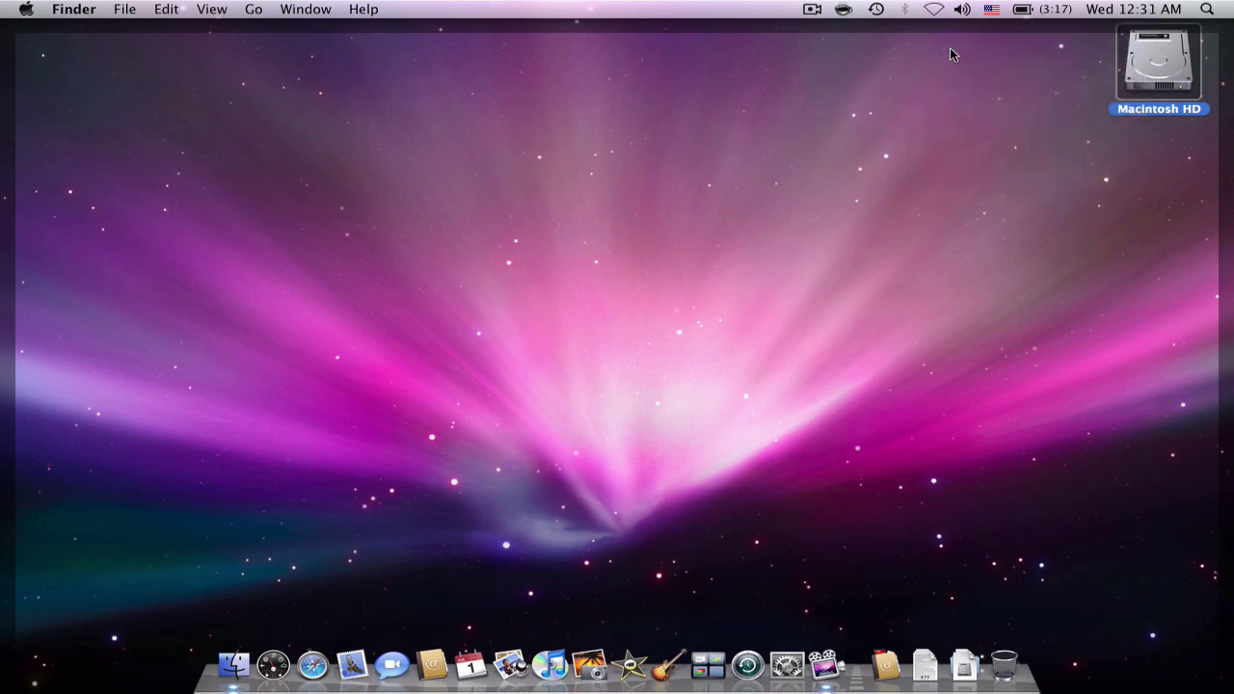
pyautogui.click(854, 305)
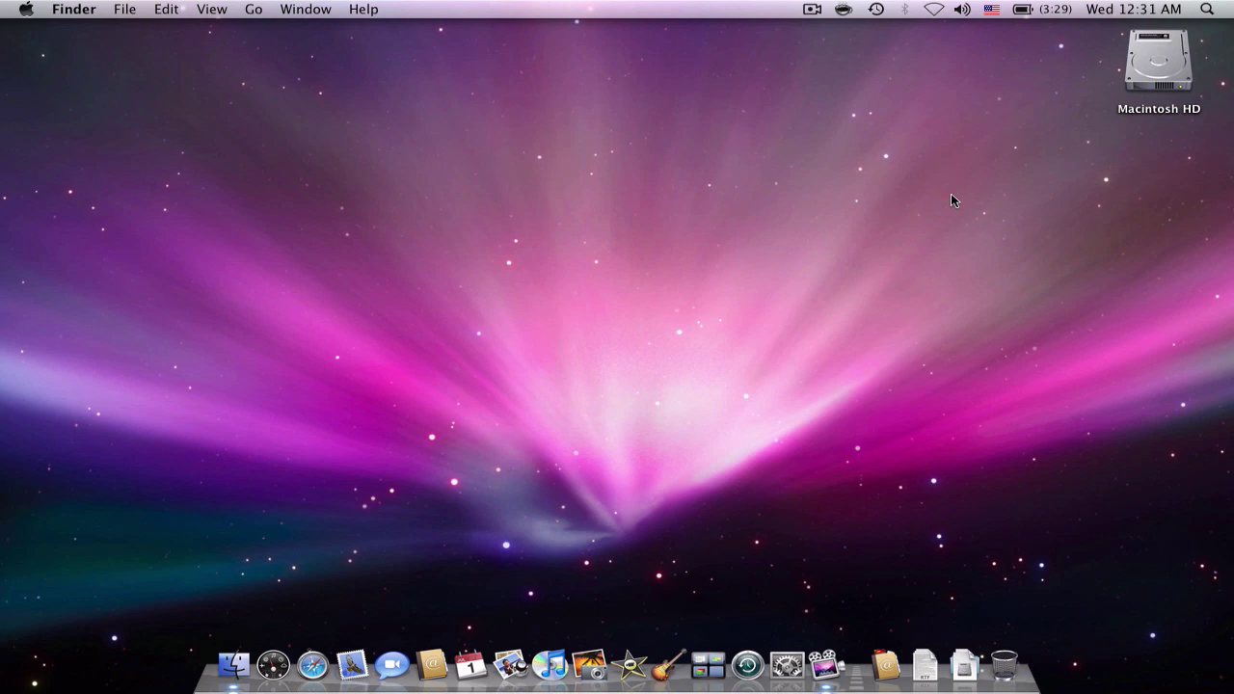
pyautogui.press('super+j')
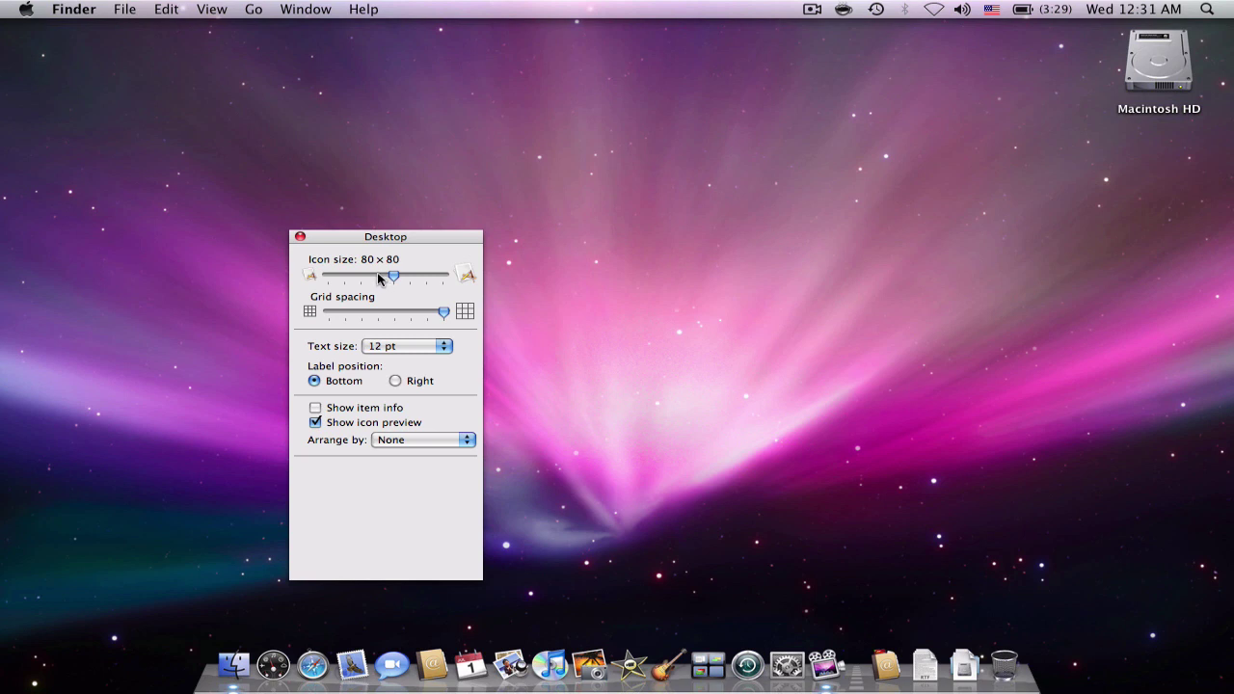
pyautogui.click(412, 380)
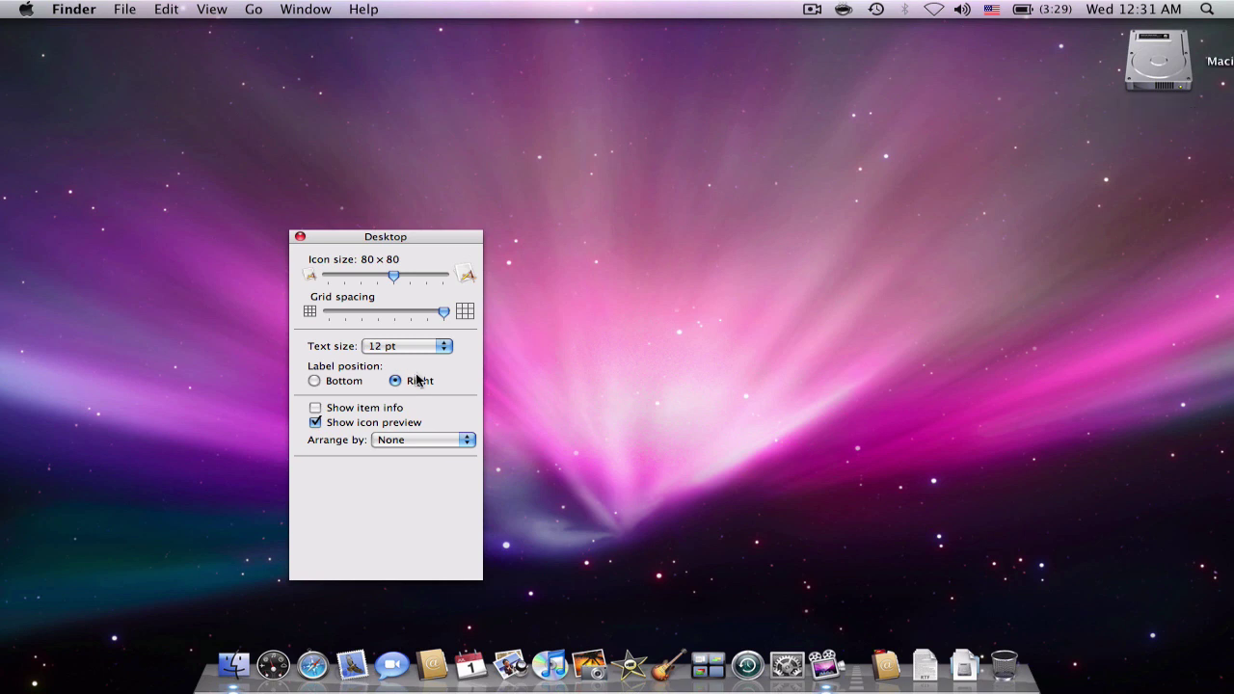
pyautogui.click(315, 381)
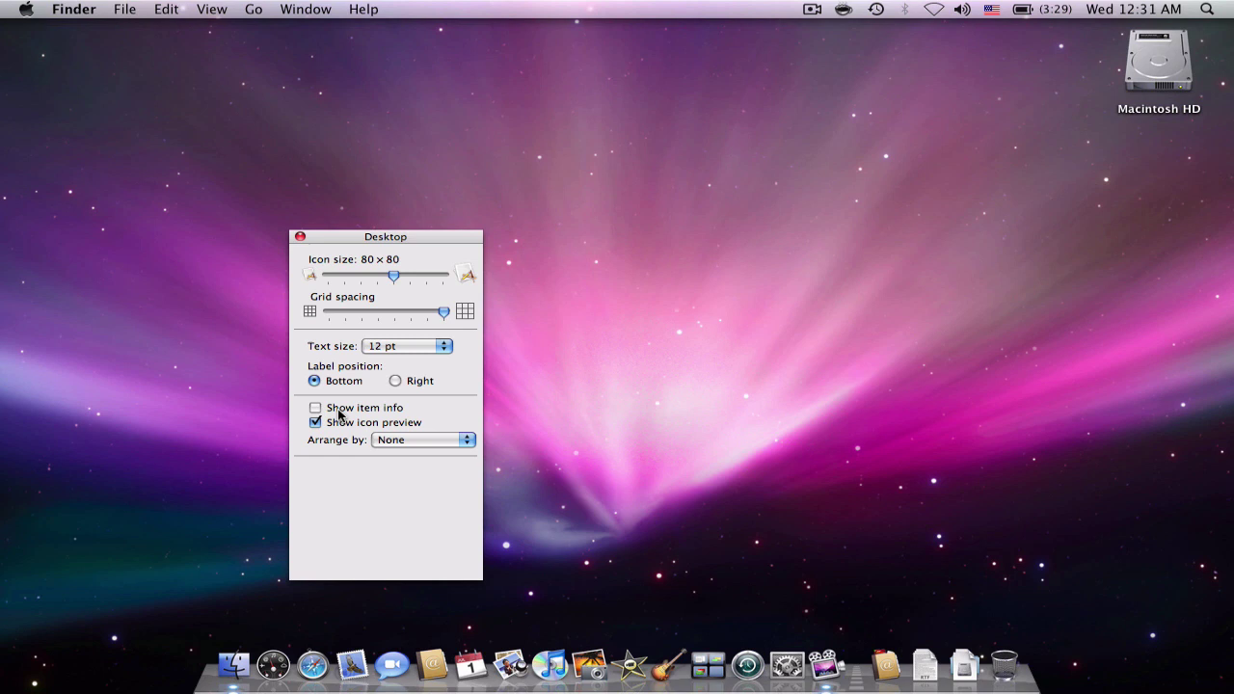
pyautogui.click(340, 411)
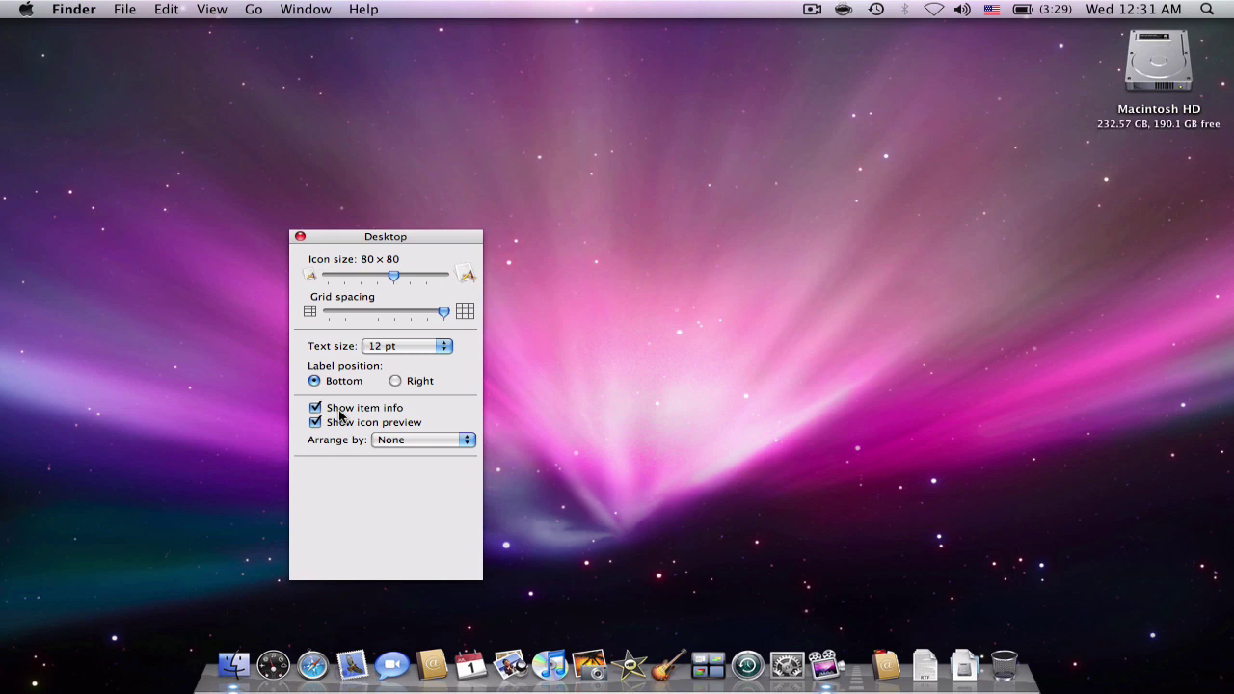
pyautogui.click(316, 409)
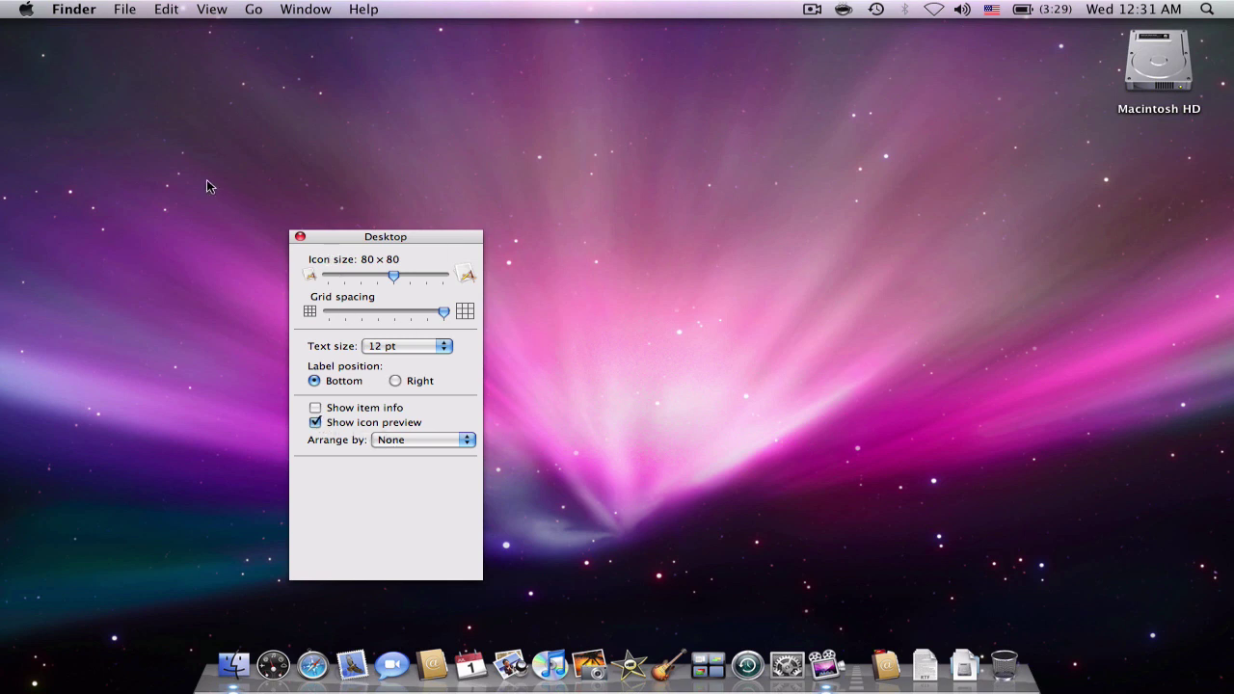
pyautogui.click(299, 236)
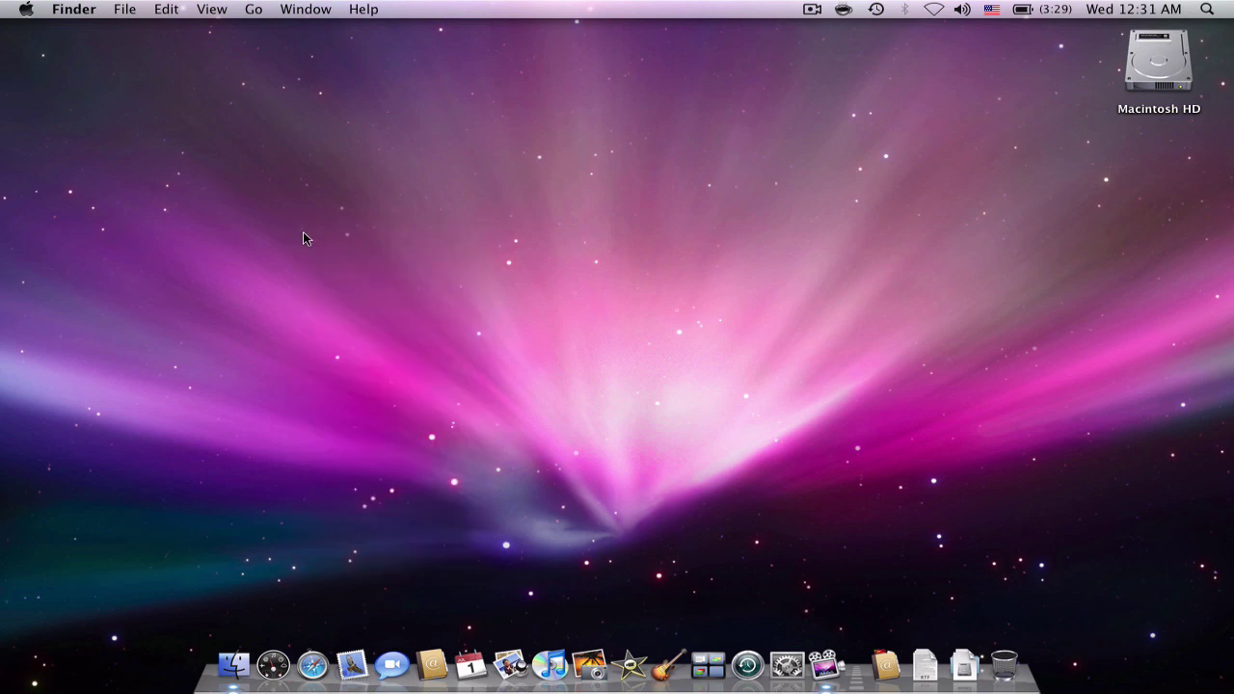
# Turn on Show item info in the home folder's view options.
pyautogui.click(246, 672)
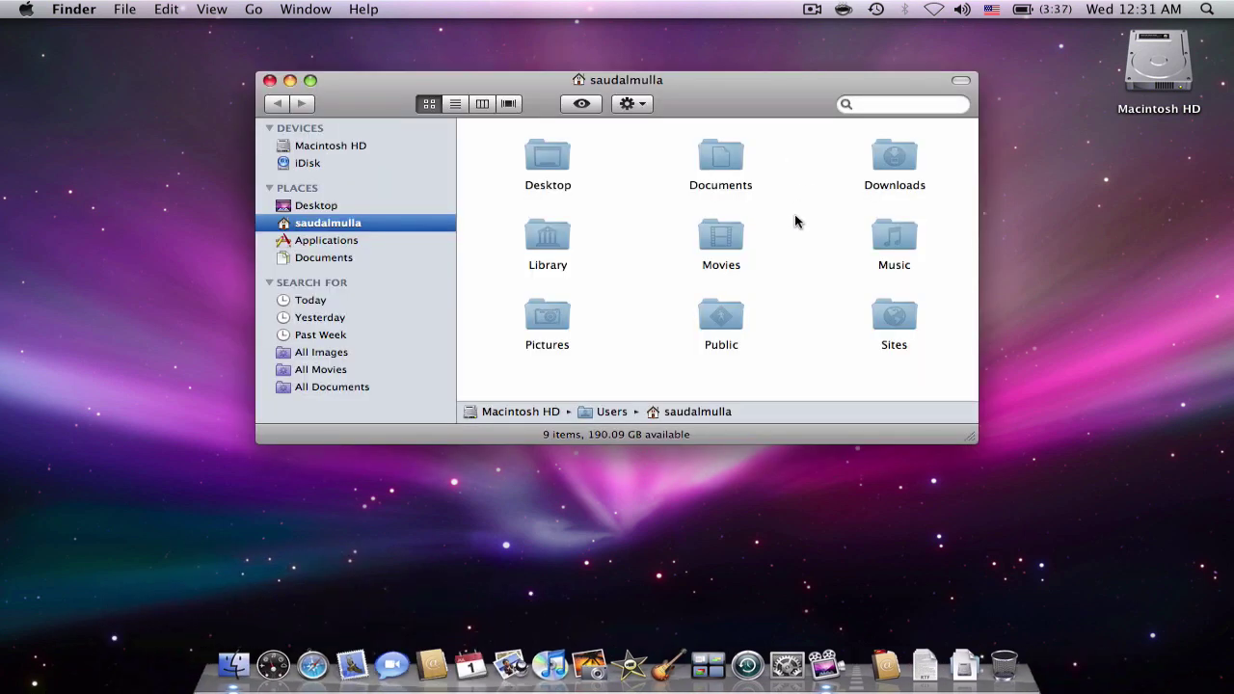
pyautogui.press('super+j')
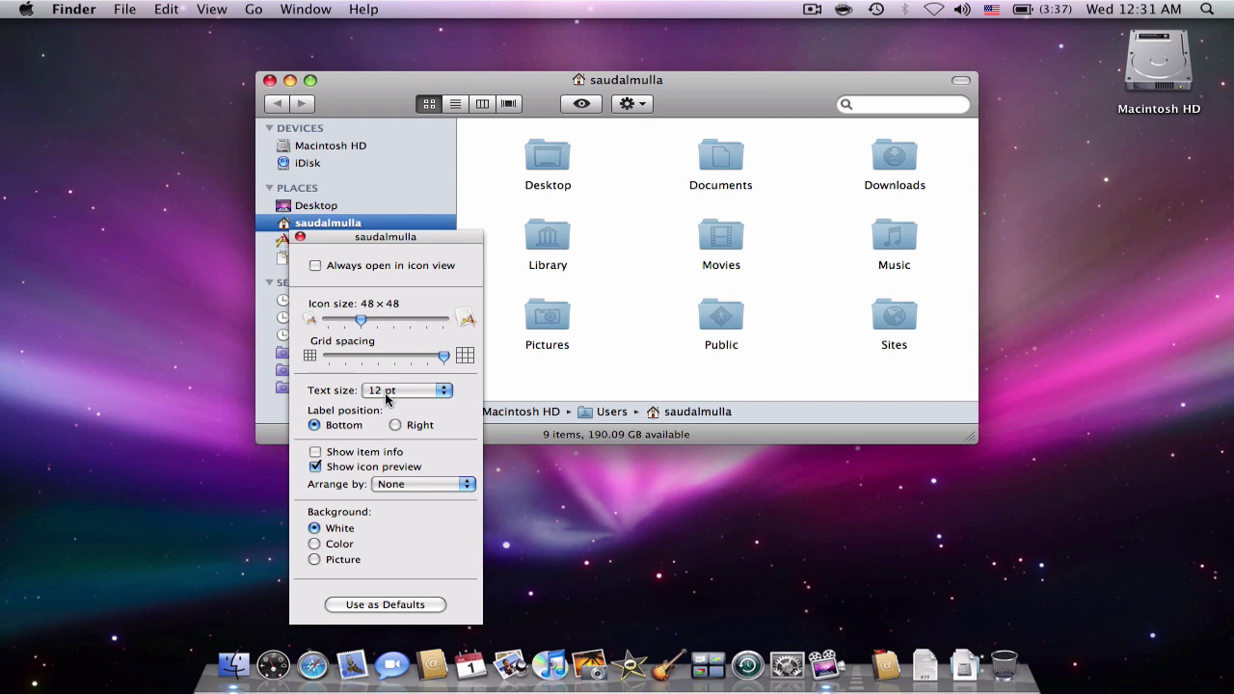
pyautogui.click(373, 455)
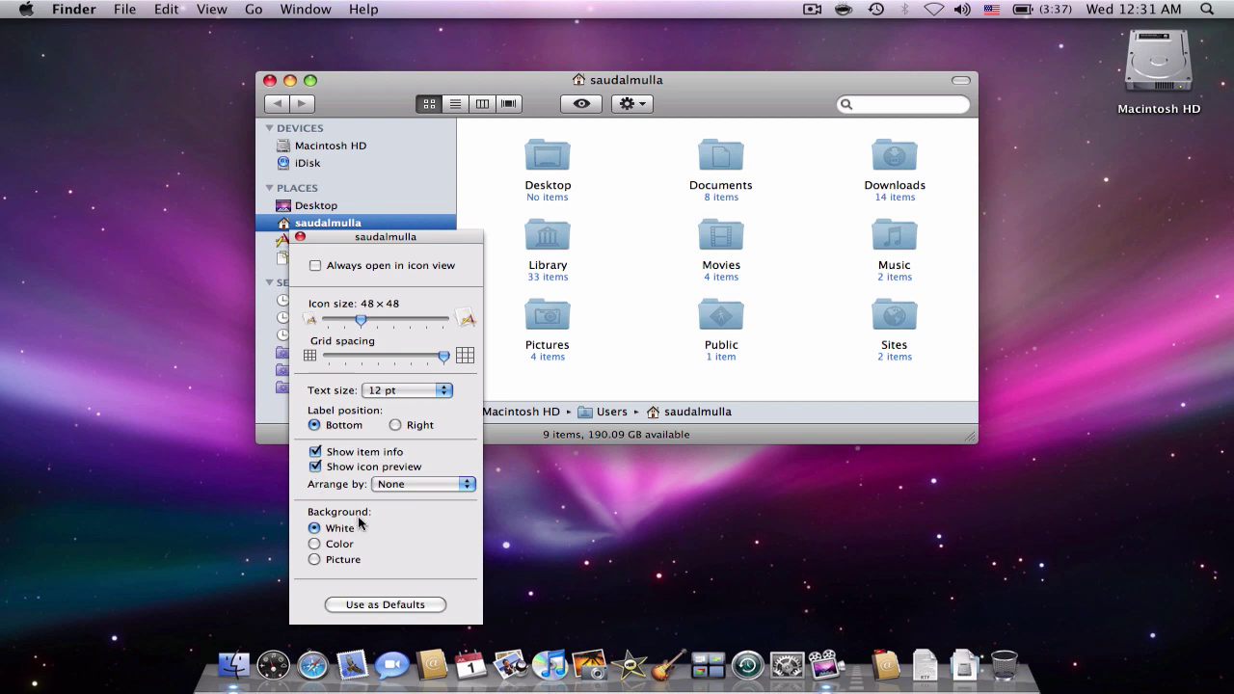
pyautogui.click(300, 236)
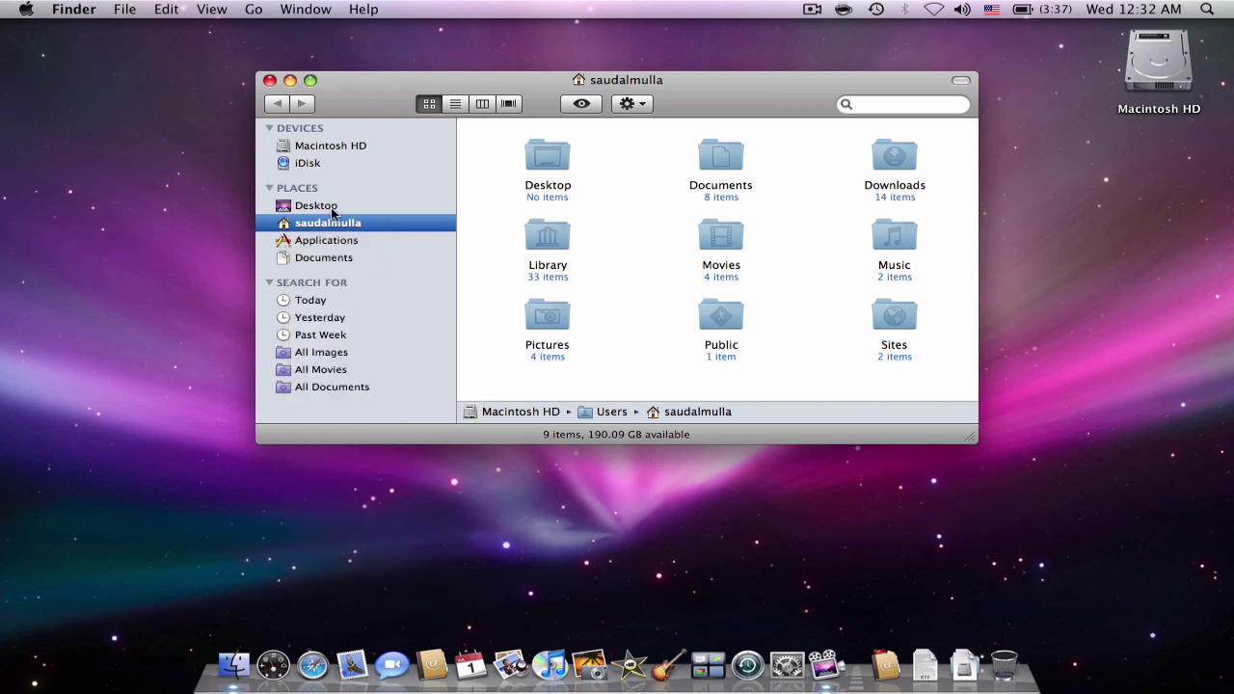
# Switch the home folder window to column view, close it, and show the battery menu.
pyautogui.click(455, 103)
pyautogui.click(482, 106)
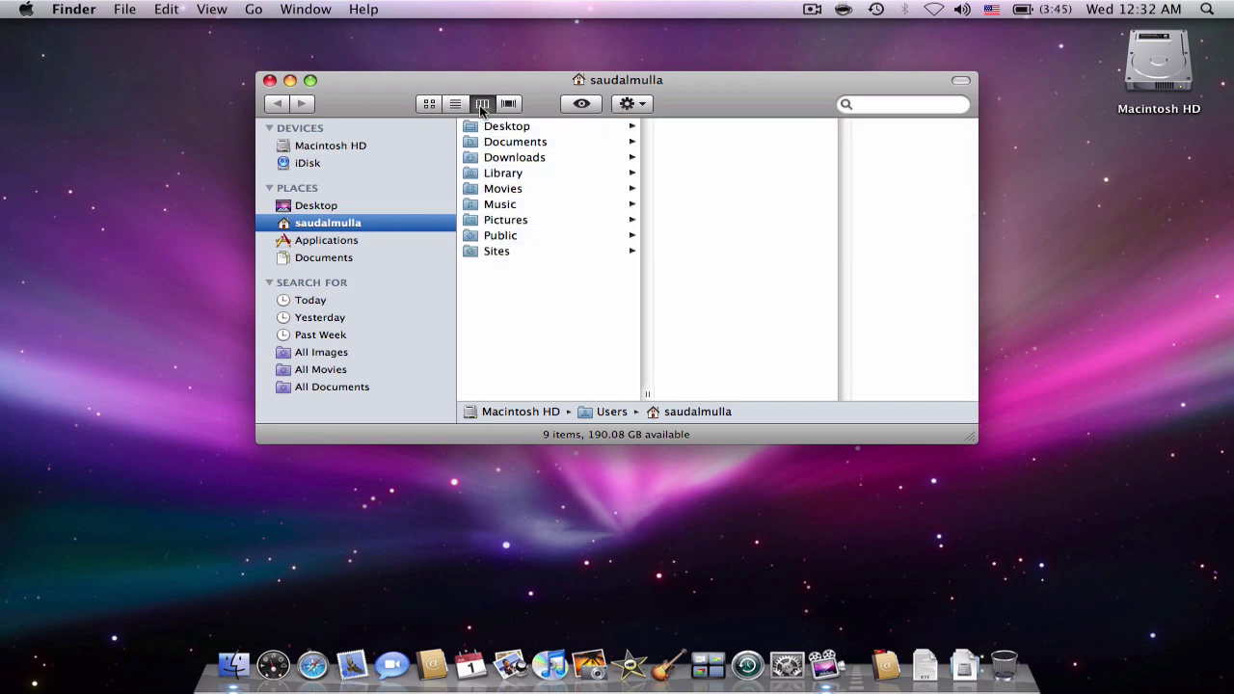
pyautogui.click(269, 81)
pyautogui.click(1057, 7)
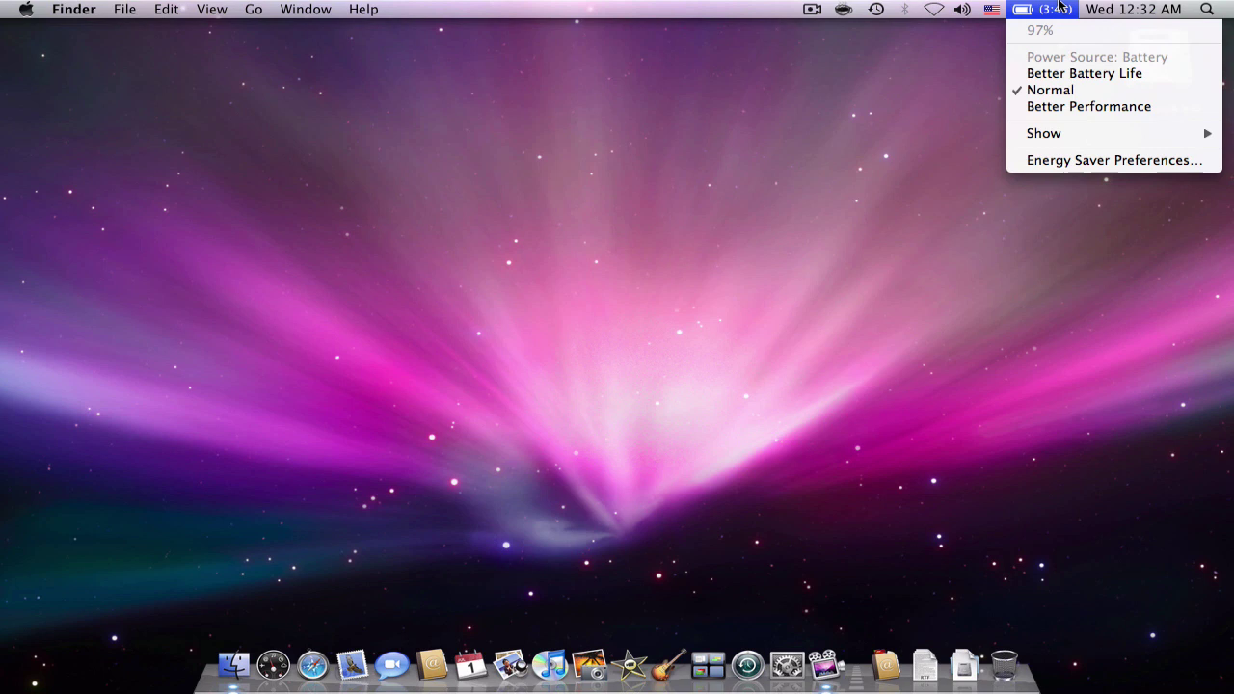
pyautogui.moveTo(1108, 134)
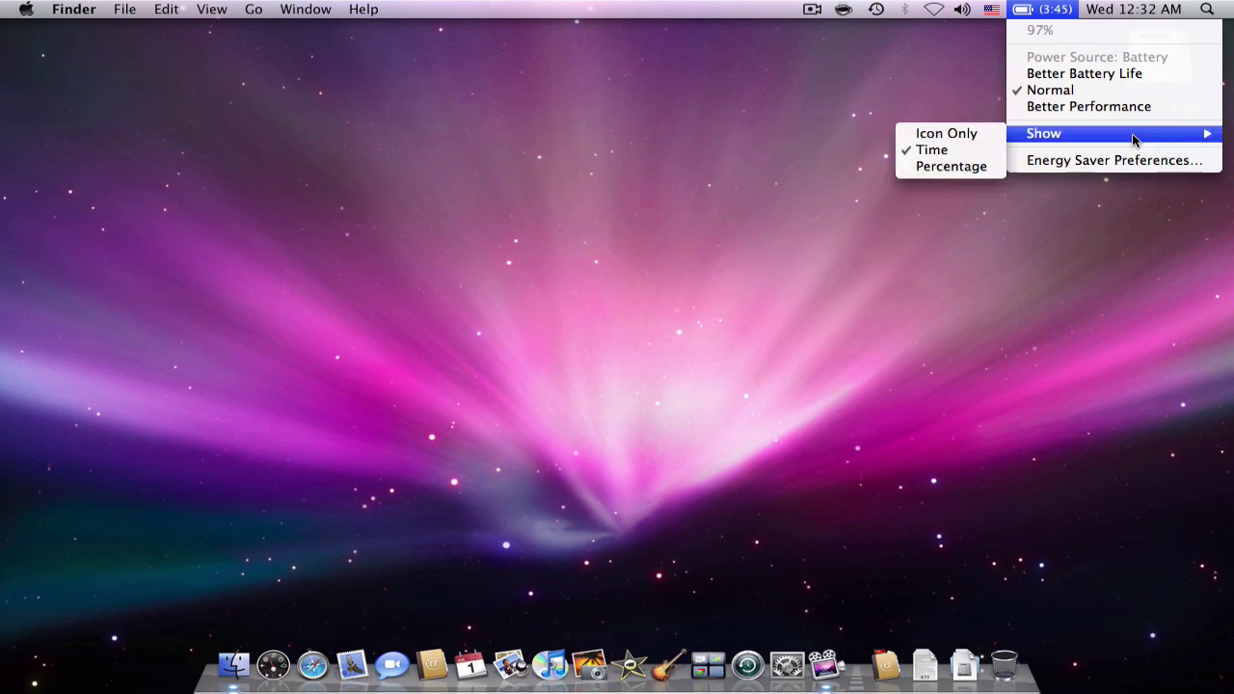
pyautogui.click(735, 110)
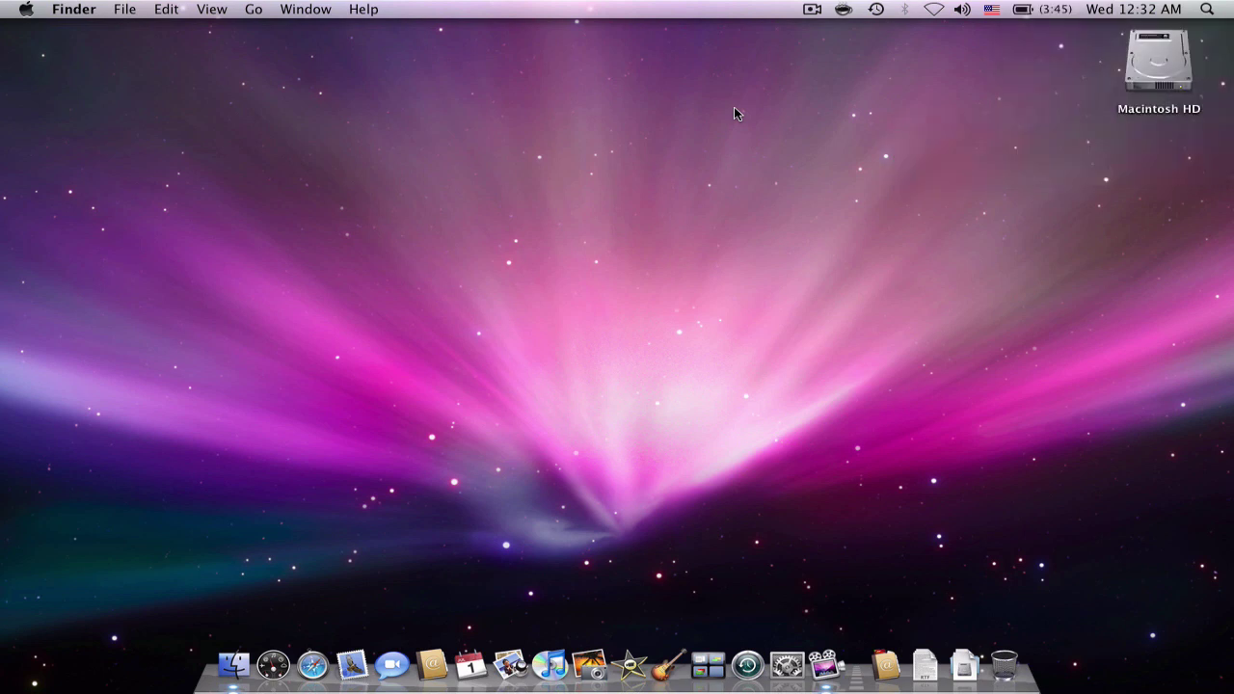
pyautogui.click(1055, 15)
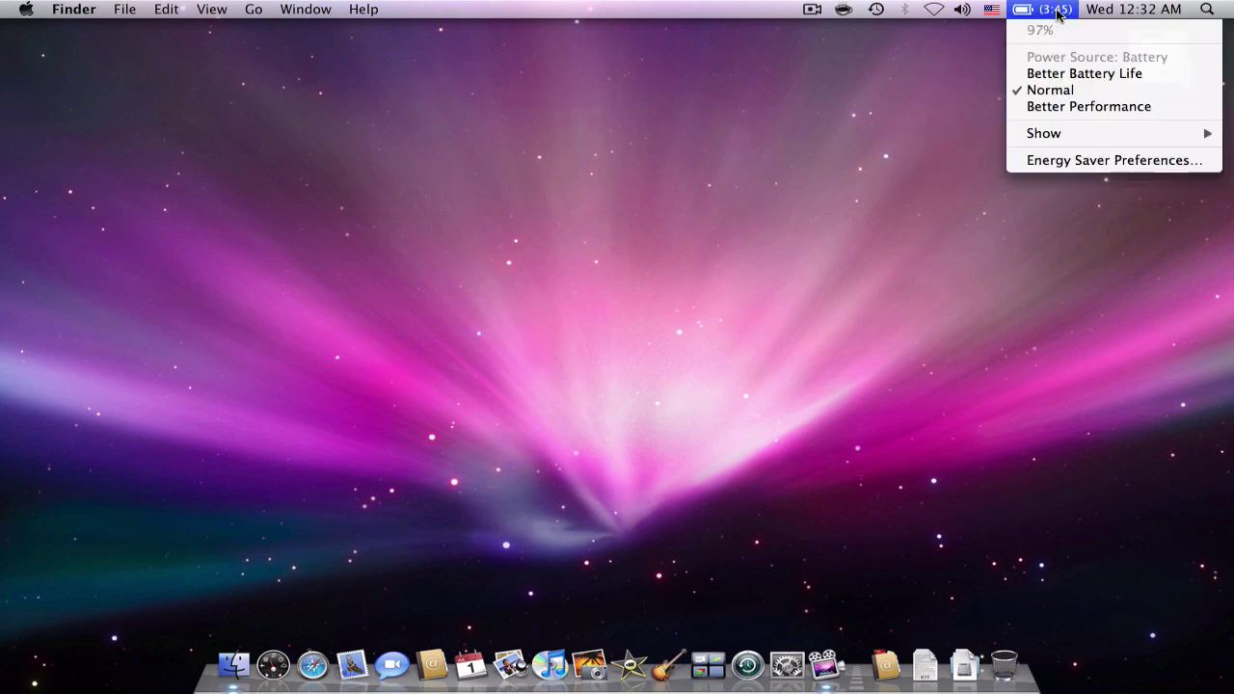
pyautogui.click(863, 103)
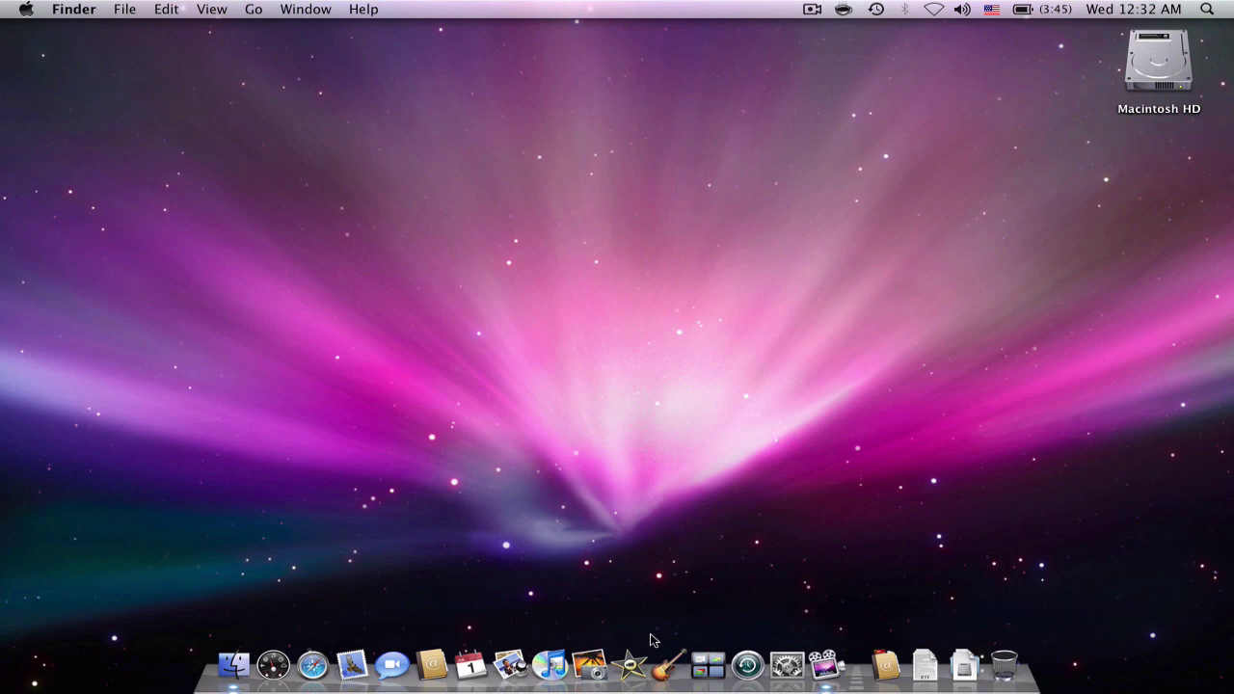
pyautogui.click(790, 670)
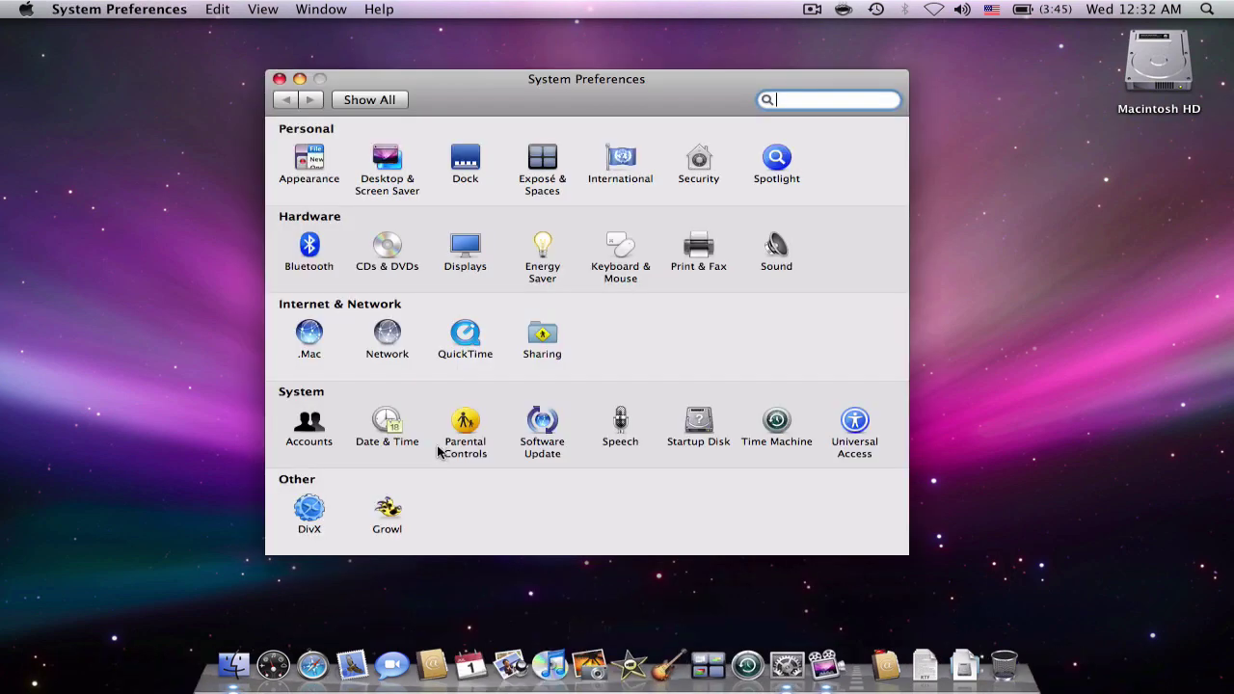
pyautogui.click(617, 256)
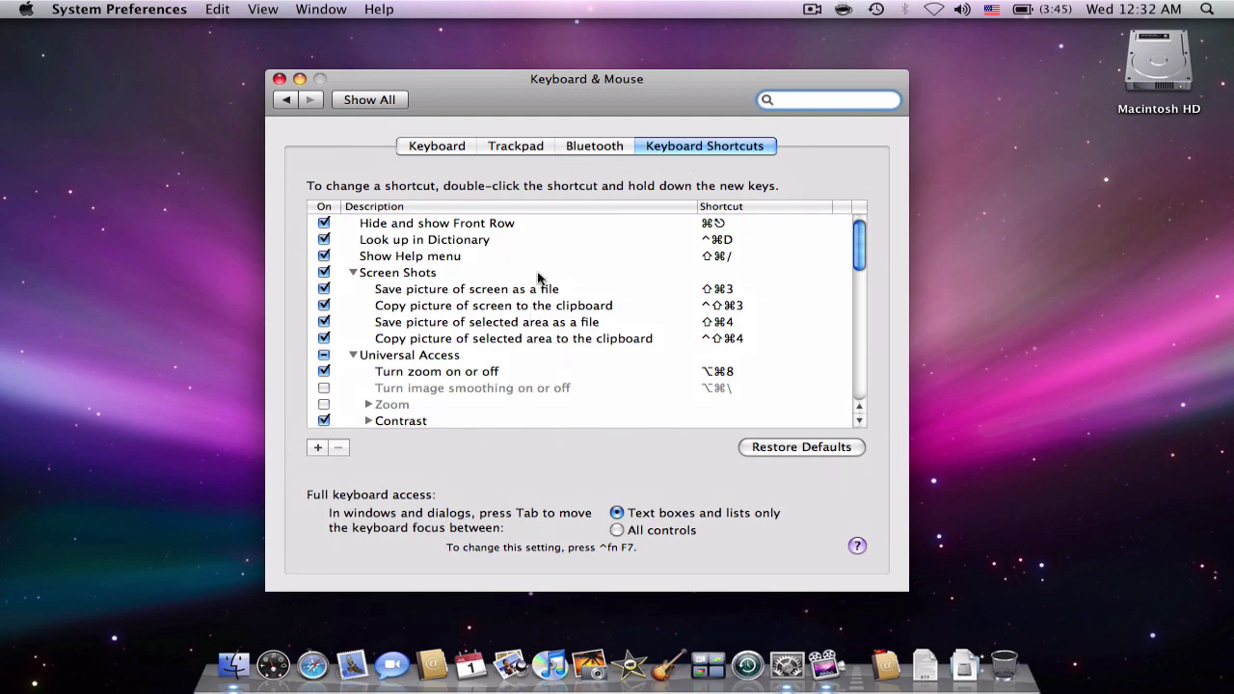
pyautogui.scroll(-1, 538, 277)
pyautogui.scroll(-10, 538, 278)
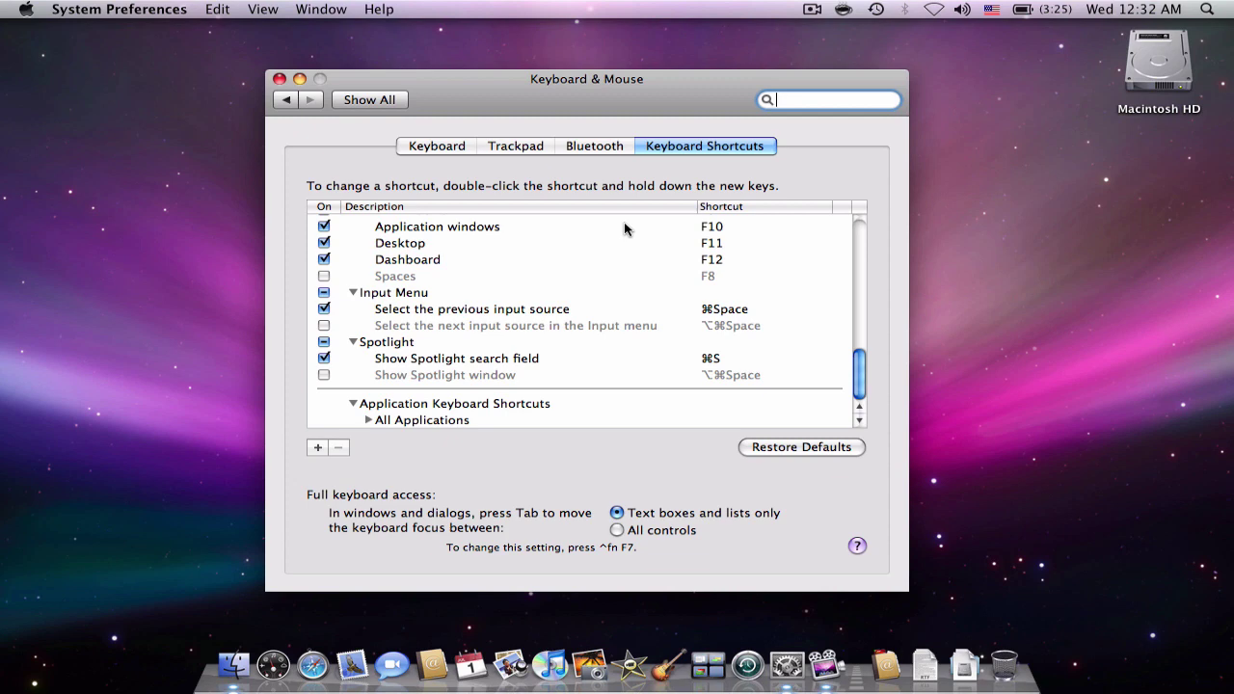
pyautogui.scroll(10, 628, 228)
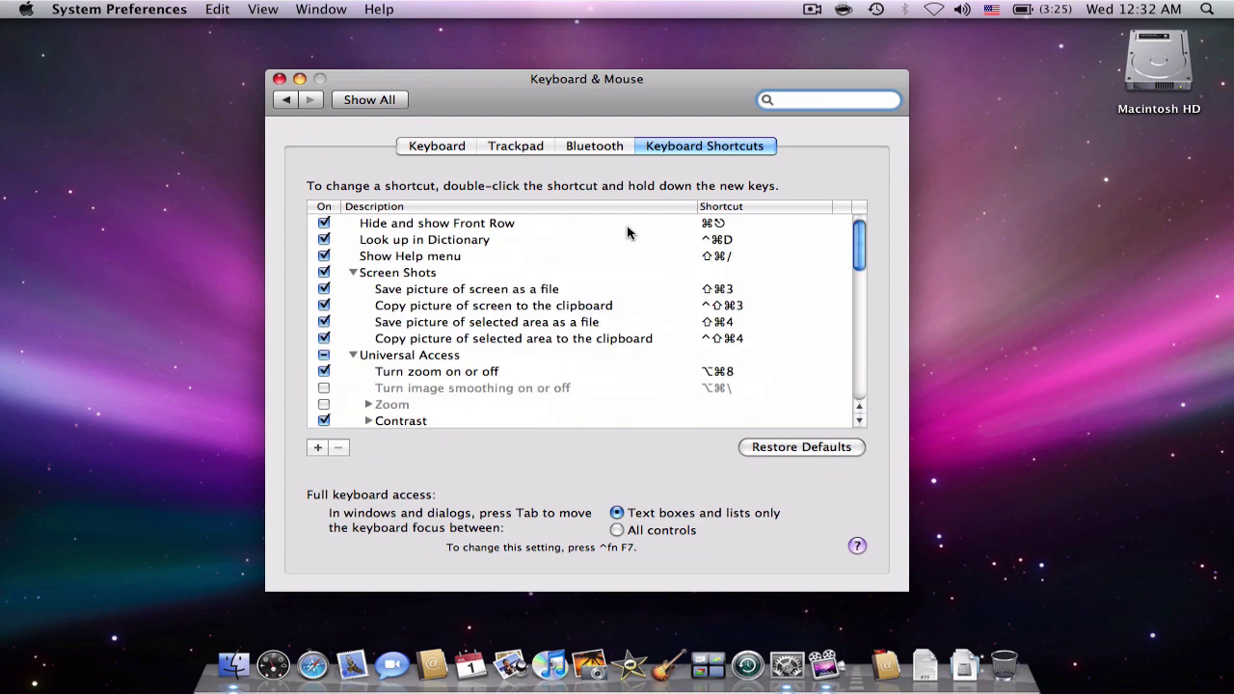
pyautogui.click(721, 260)
pyautogui.doubleClick(722, 259)
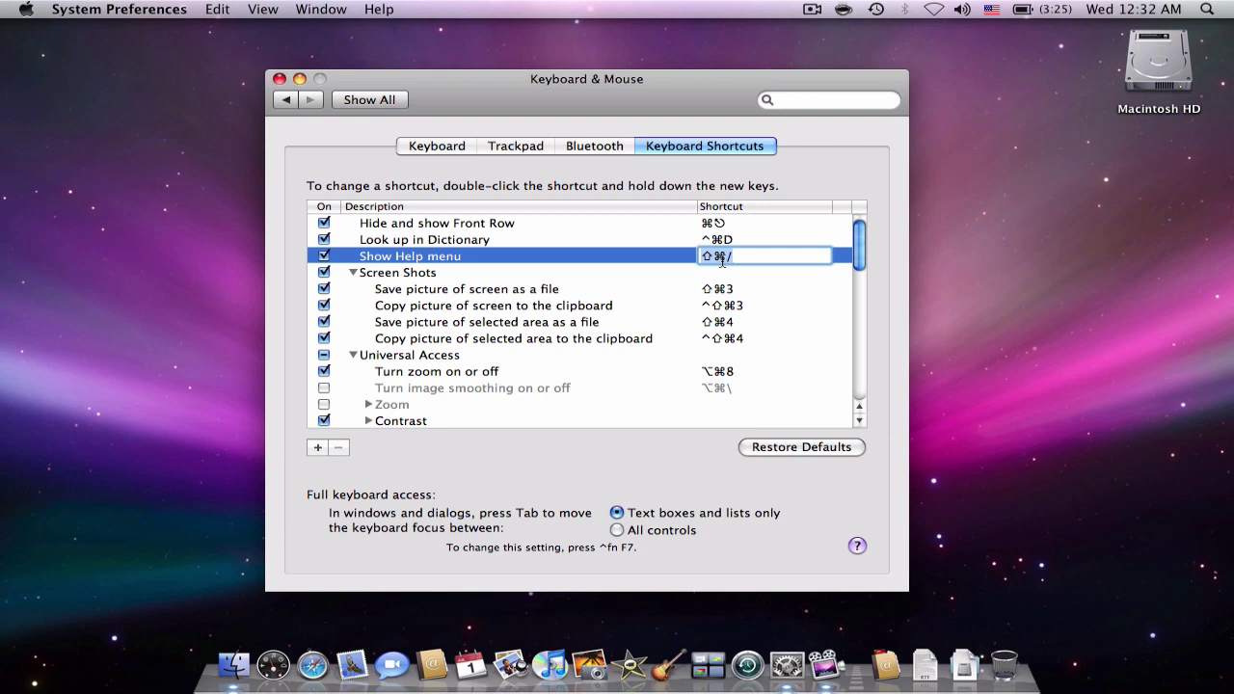
pyautogui.click(748, 268)
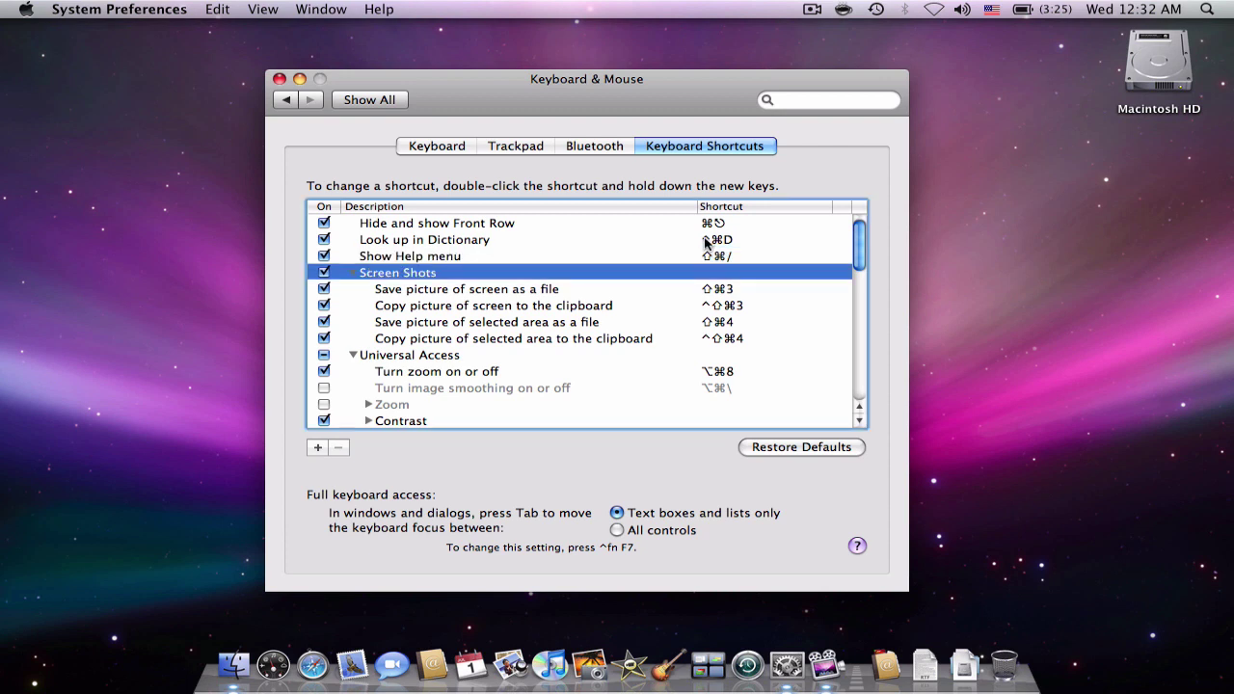
pyautogui.click(708, 241)
pyautogui.doubleClick(710, 241)
pyautogui.click(760, 290)
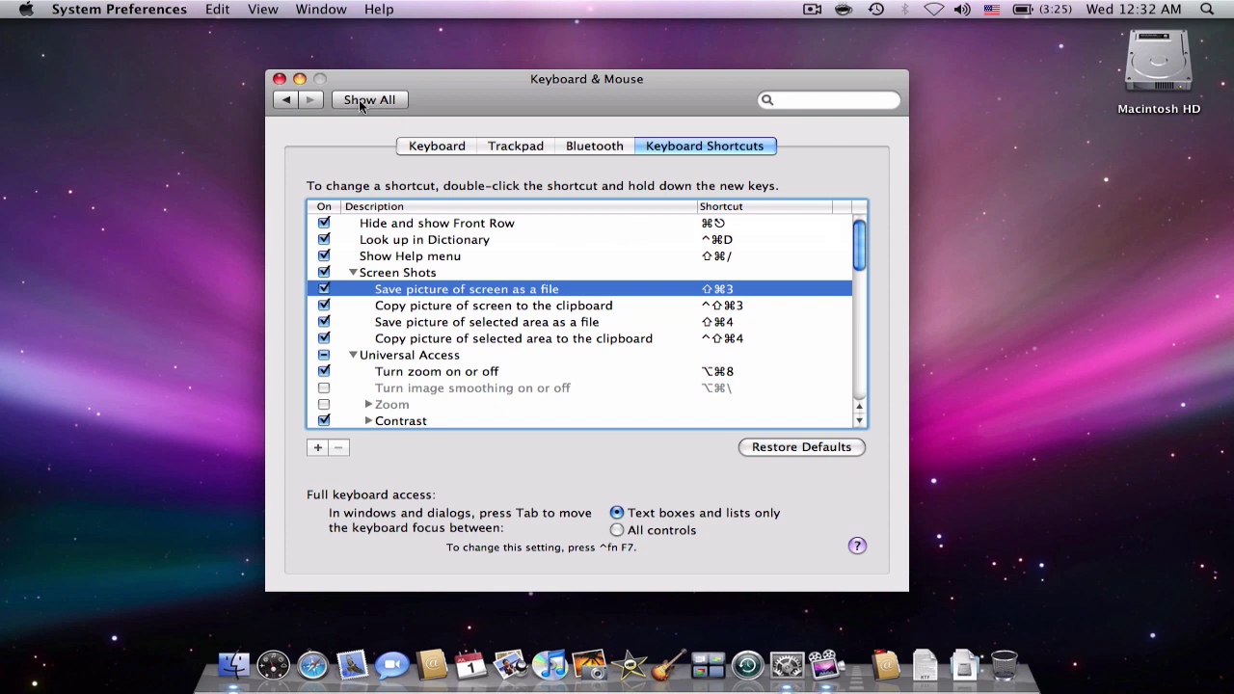
pyautogui.click(275, 83)
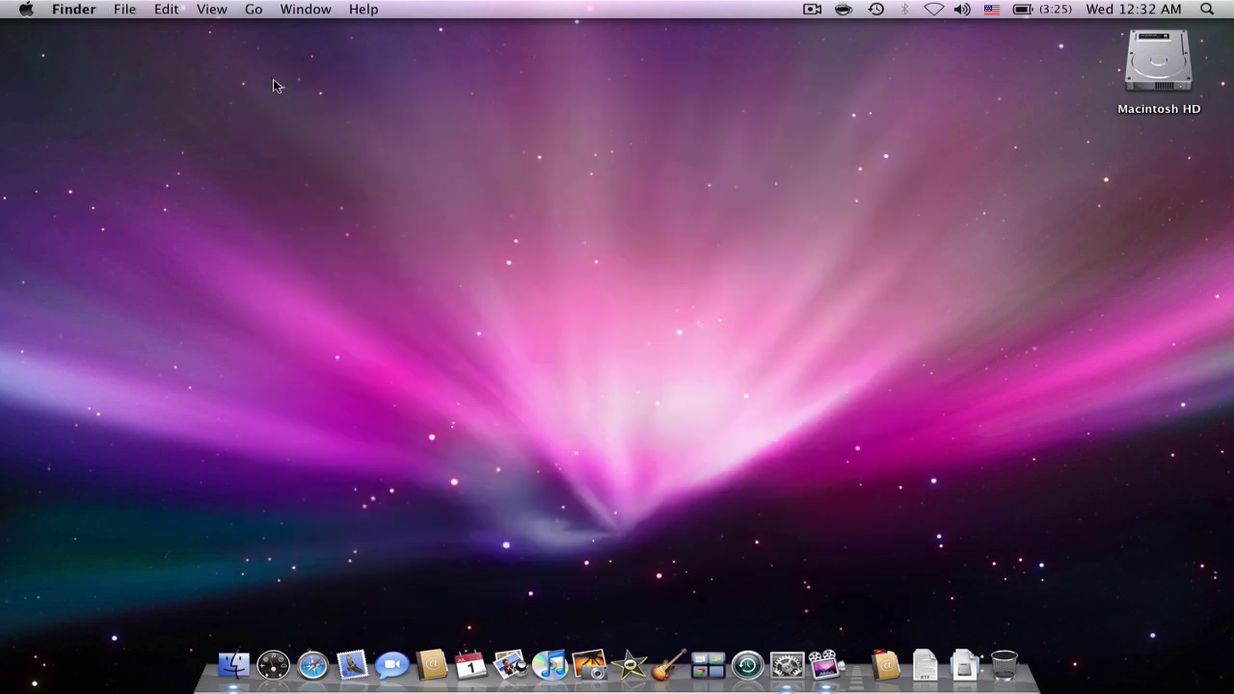